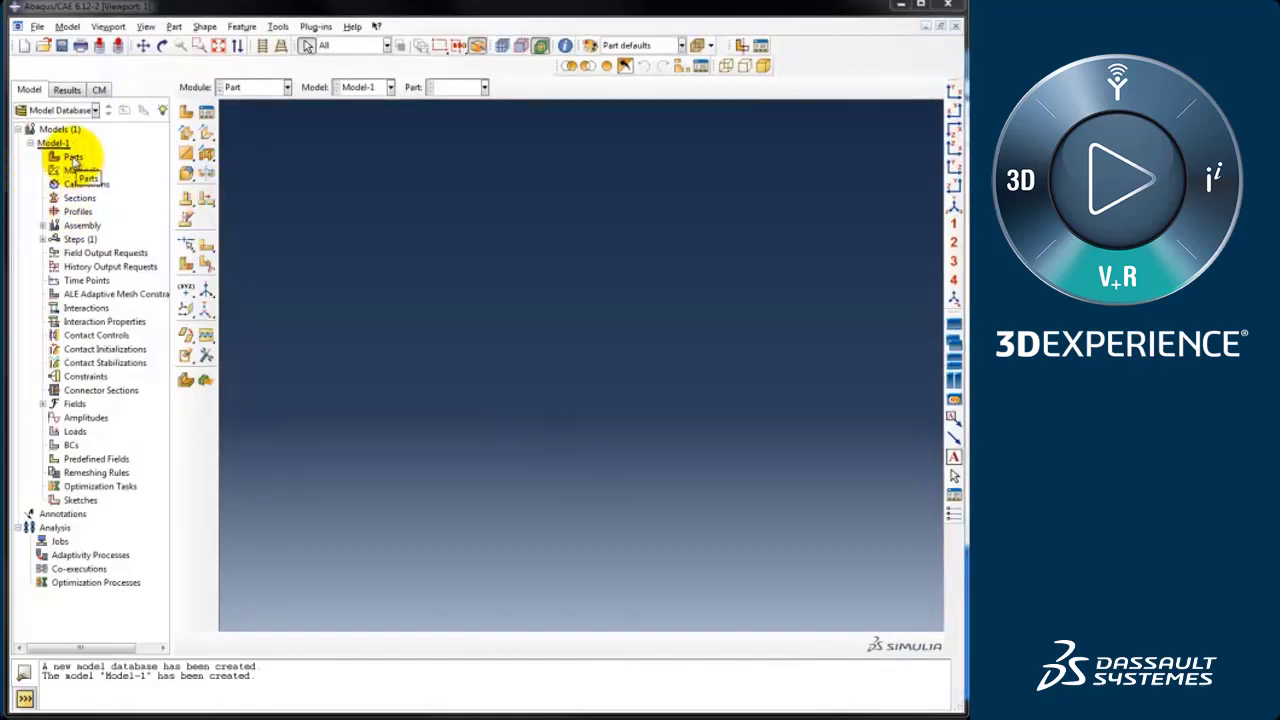
- Import the part file SrcWithSphereSpline-Cut.sat into Model-1
{"action": "right_click", "coordinate": [74, 162]}
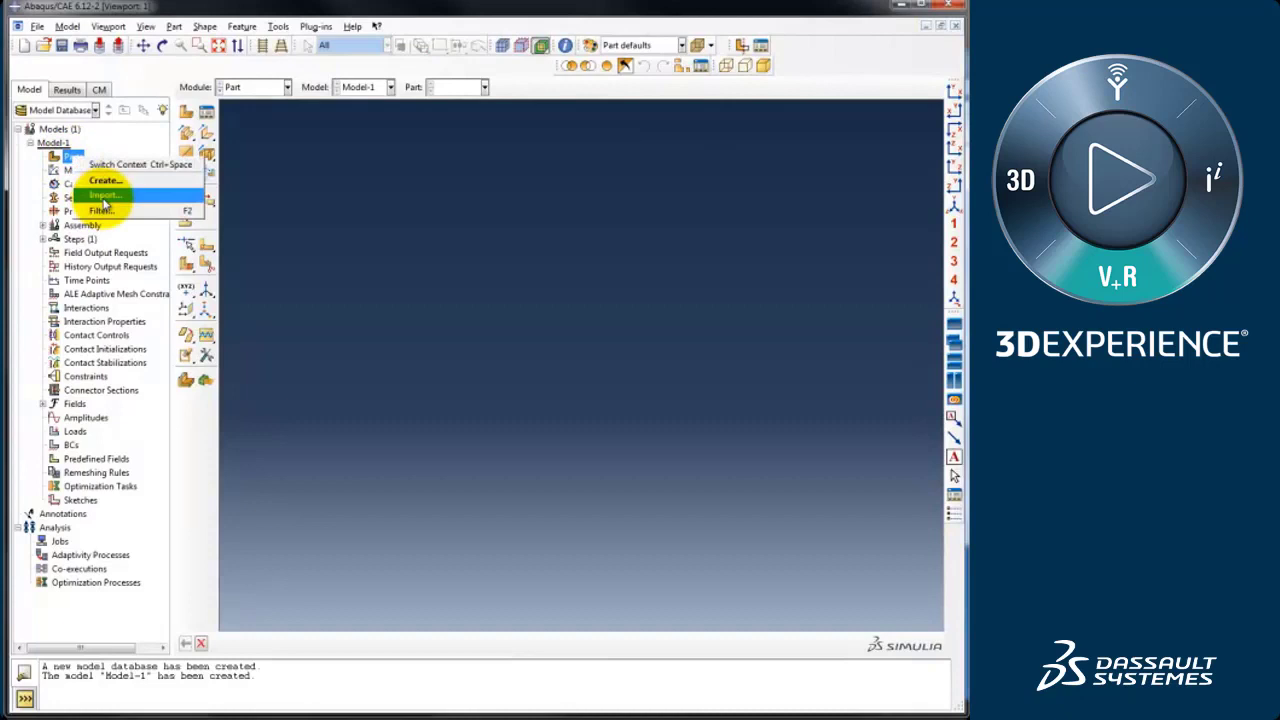
{"action": "left_click", "coordinate": [103, 198]}
{"action": "left_click", "coordinate": [375, 377]}
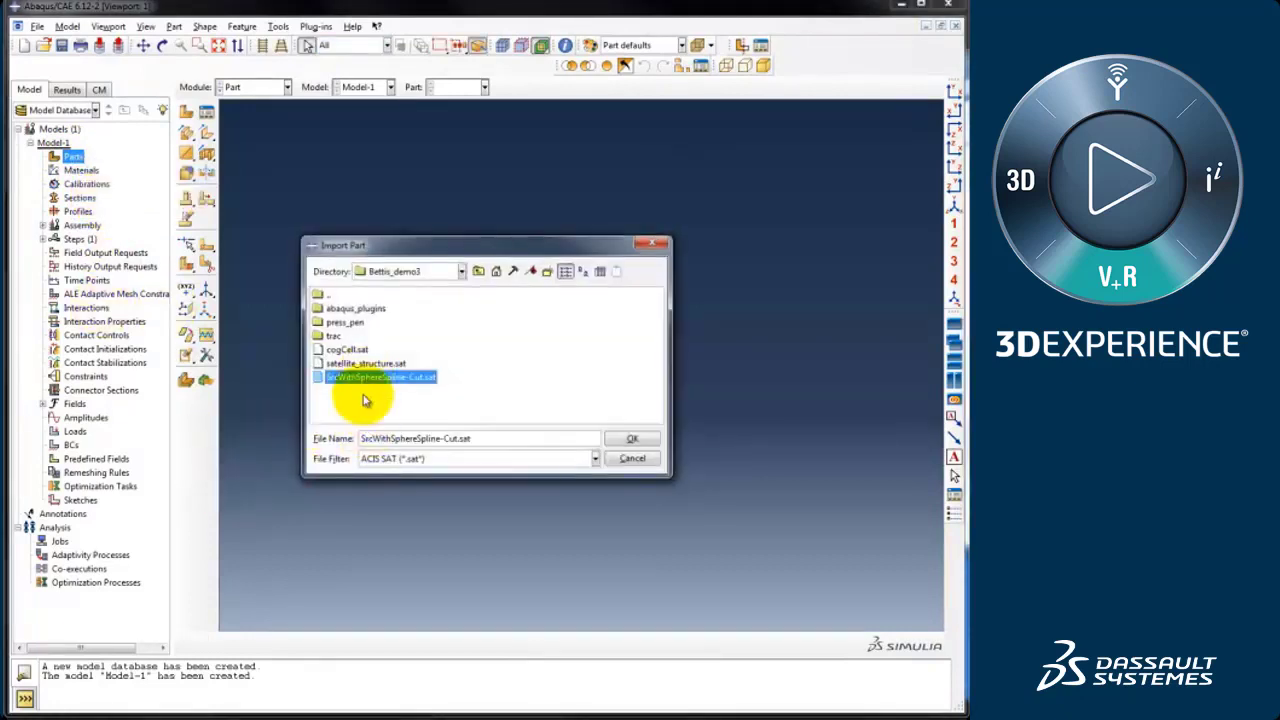
{"action": "double_click", "coordinate": [340, 377]}
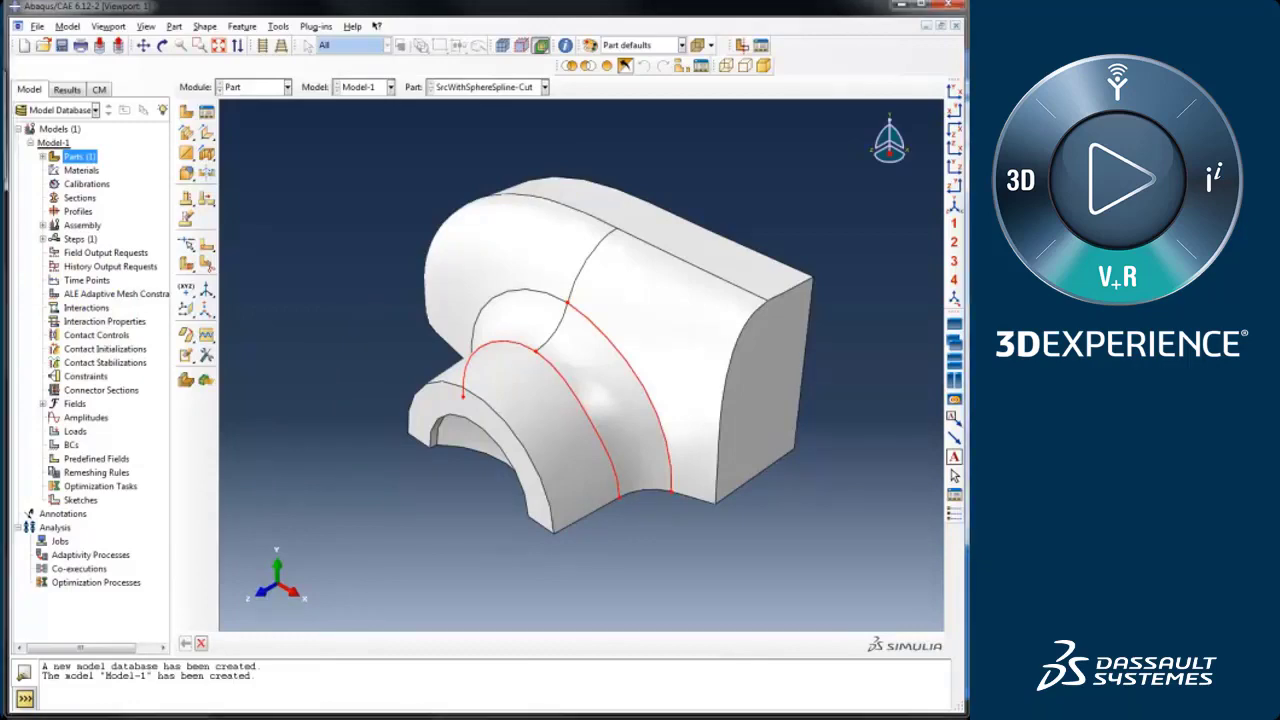
{"action": "left_click_drag", "start_coordinate": [482, 450], "coordinate": [568, 488], "text": "ctrl+alt"}
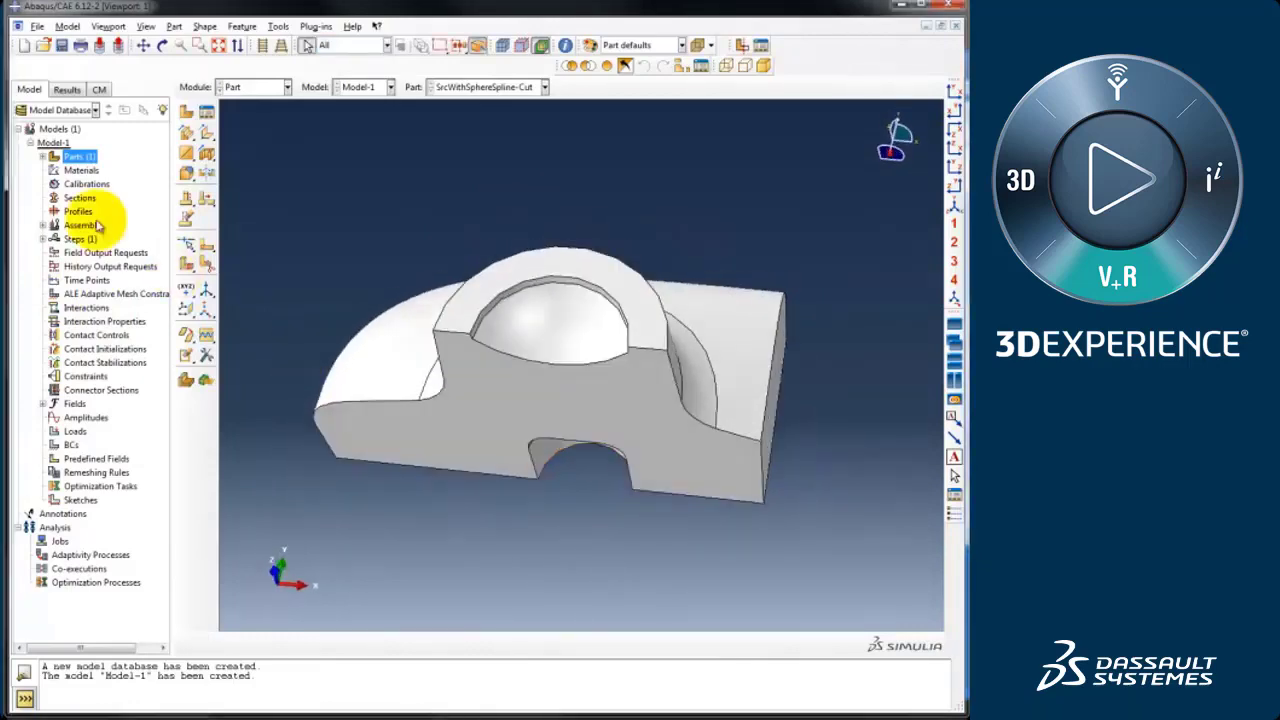
- Open the imported part's empty mesh from the model tree and examine the colour coding of the solid
{"action": "left_click", "coordinate": [50, 143]}
{"action": "left_click", "coordinate": [42, 157]}
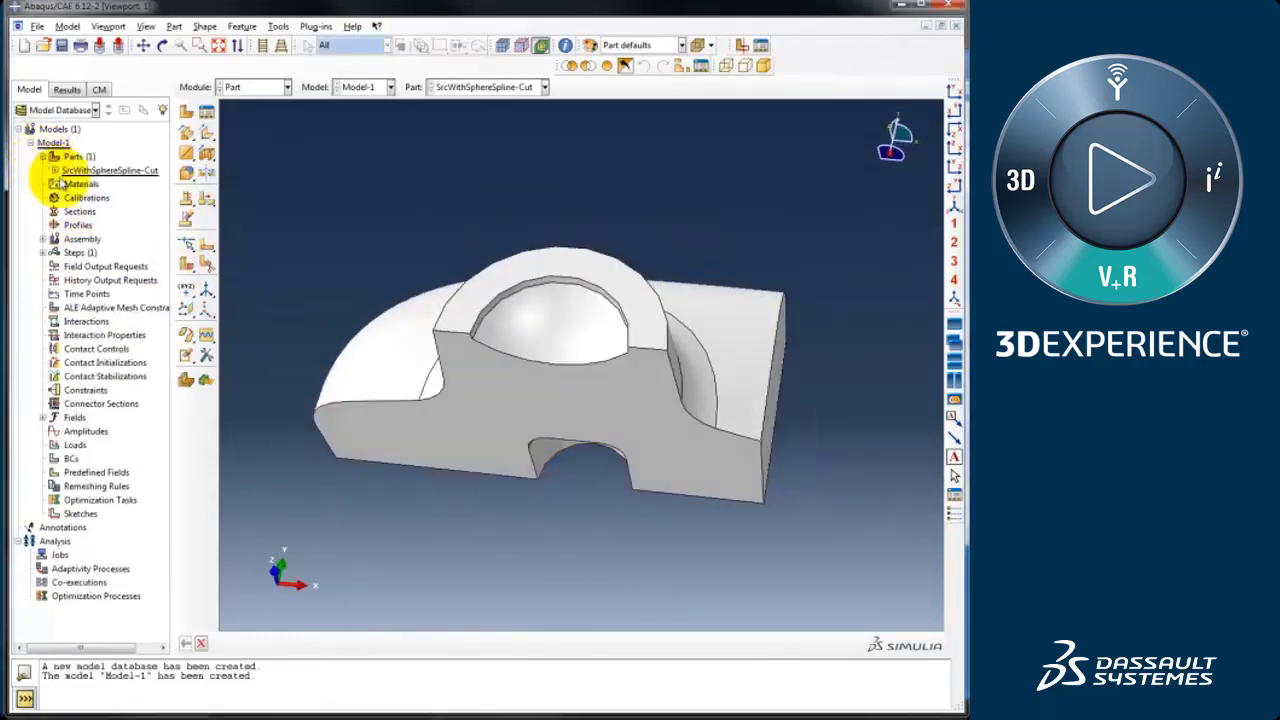
{"action": "left_click", "coordinate": [55, 170]}
{"action": "double_click", "coordinate": [101, 309]}
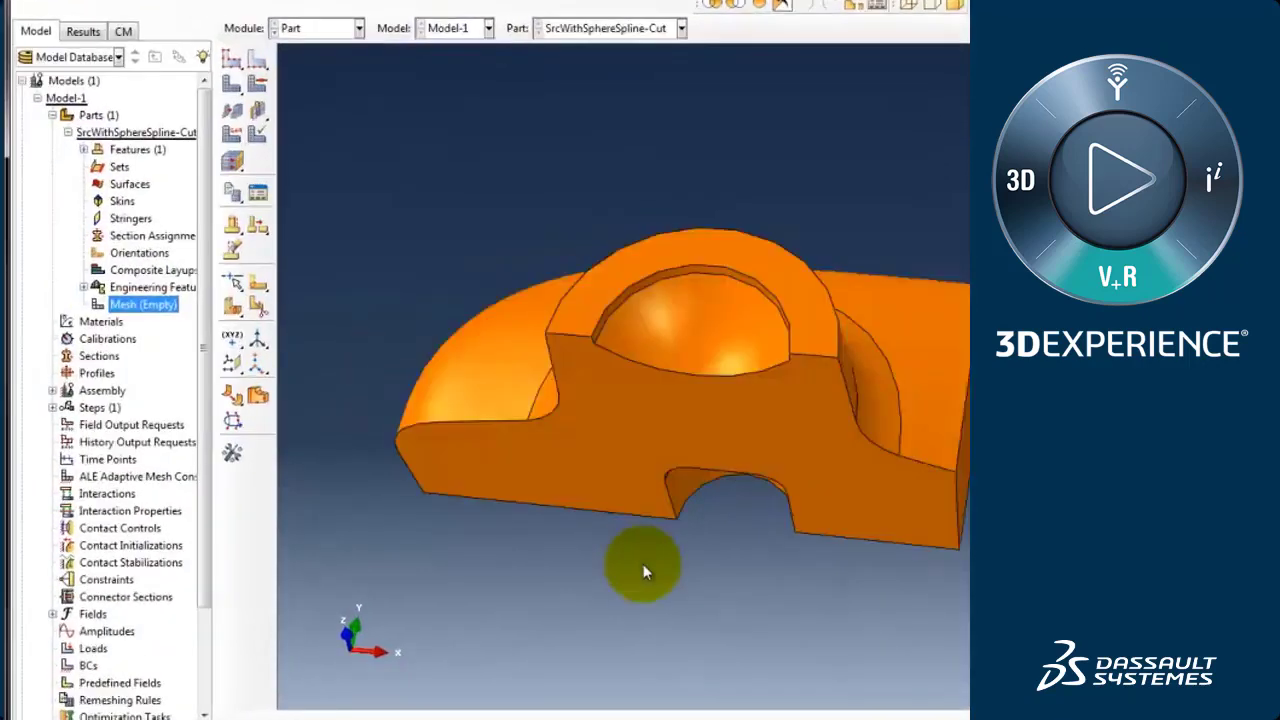
{"action": "left_click_drag", "start_coordinate": [527, 490], "coordinate": [600, 560], "text": "ctrl+alt"}
{"action": "left_click_drag", "start_coordinate": [700, 560], "coordinate": [675, 400], "text": "ctrl+alt"}
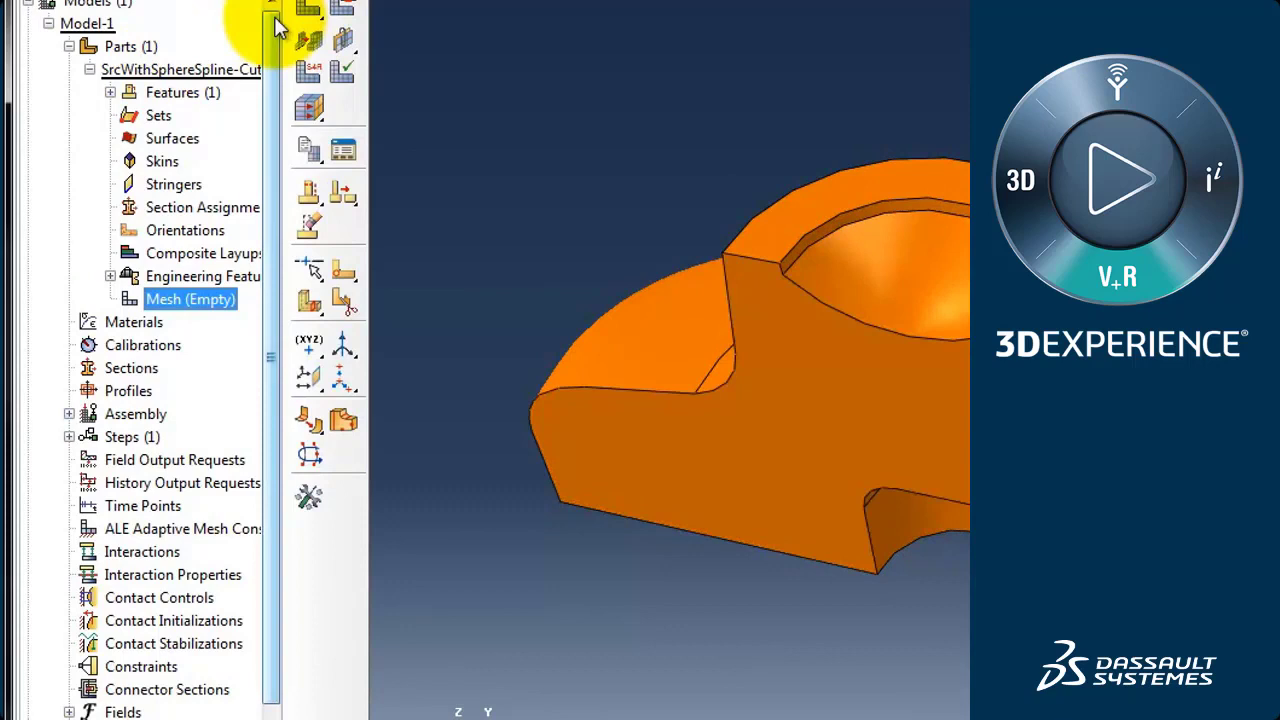
- Return to the part and start an extruded-shell sketch on the flat half-ring face, with the end edge vertical and on the right, in wireframe display
{"action": "right_click", "coordinate": [130, 70]}
{"action": "left_click", "coordinate": [198, 88]}
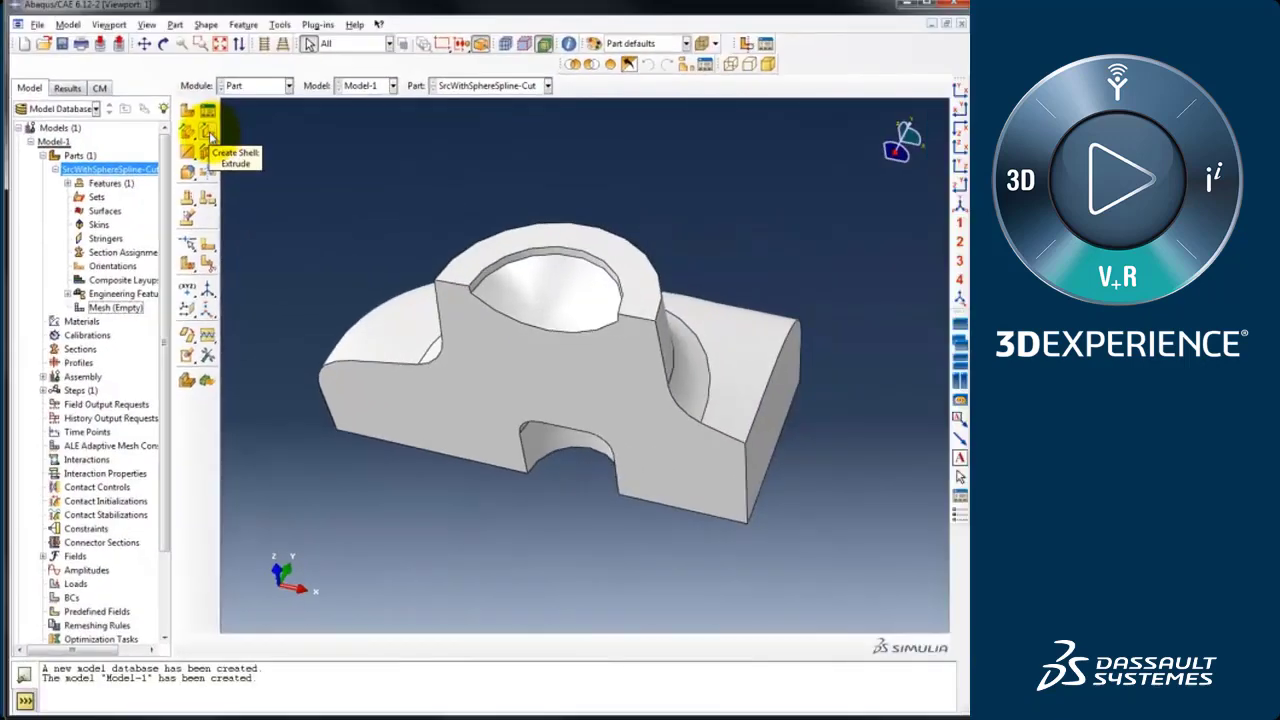
{"action": "left_click", "coordinate": [350, 8]}
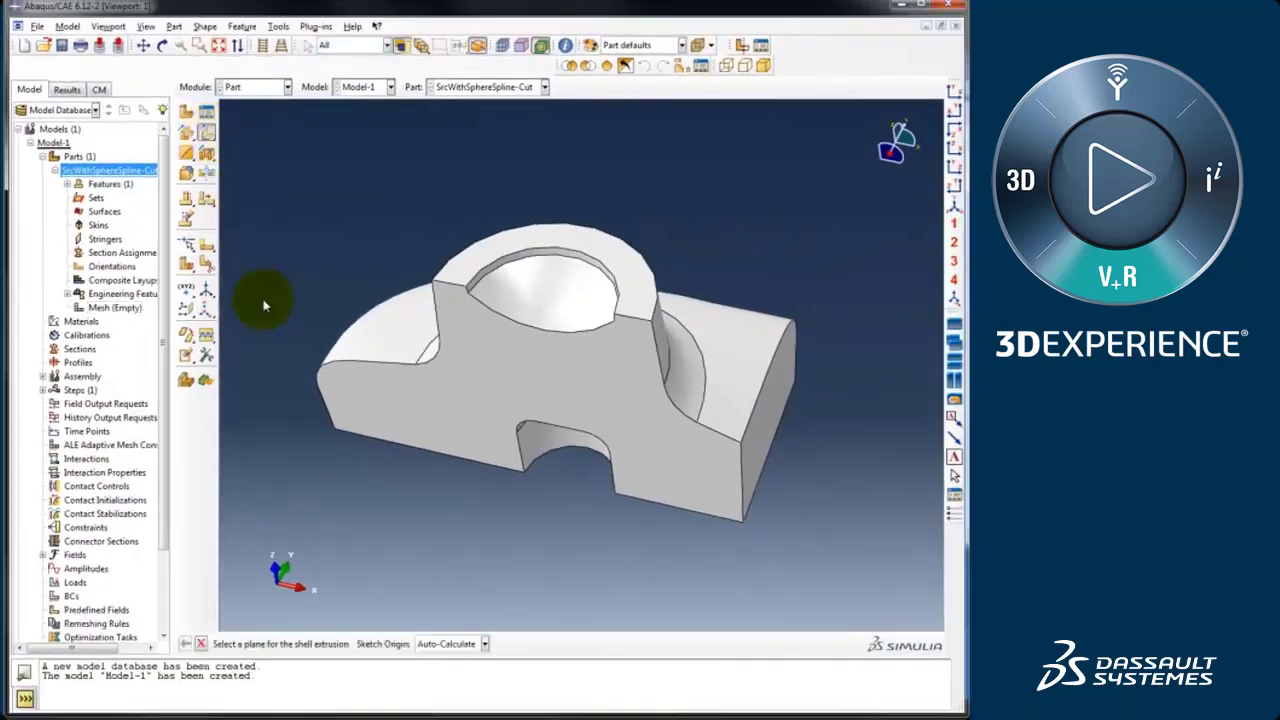
{"action": "left_click", "coordinate": [634, 286]}
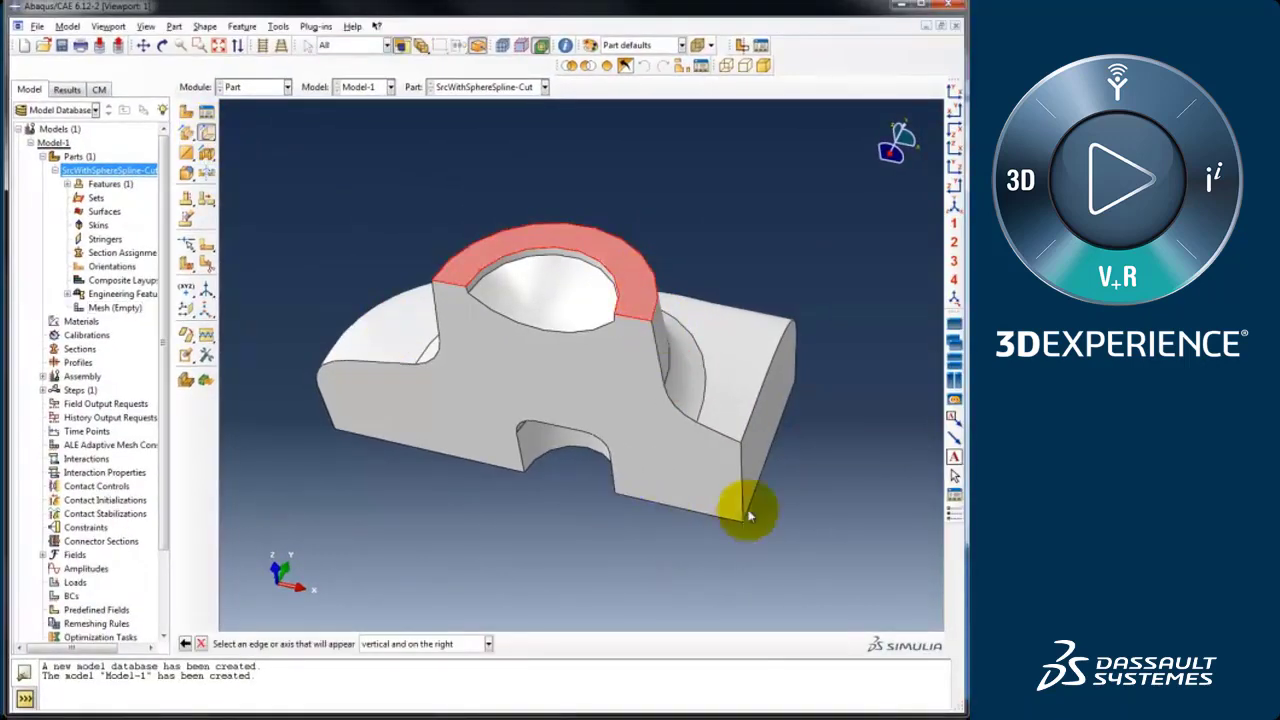
{"action": "left_click", "coordinate": [763, 470]}
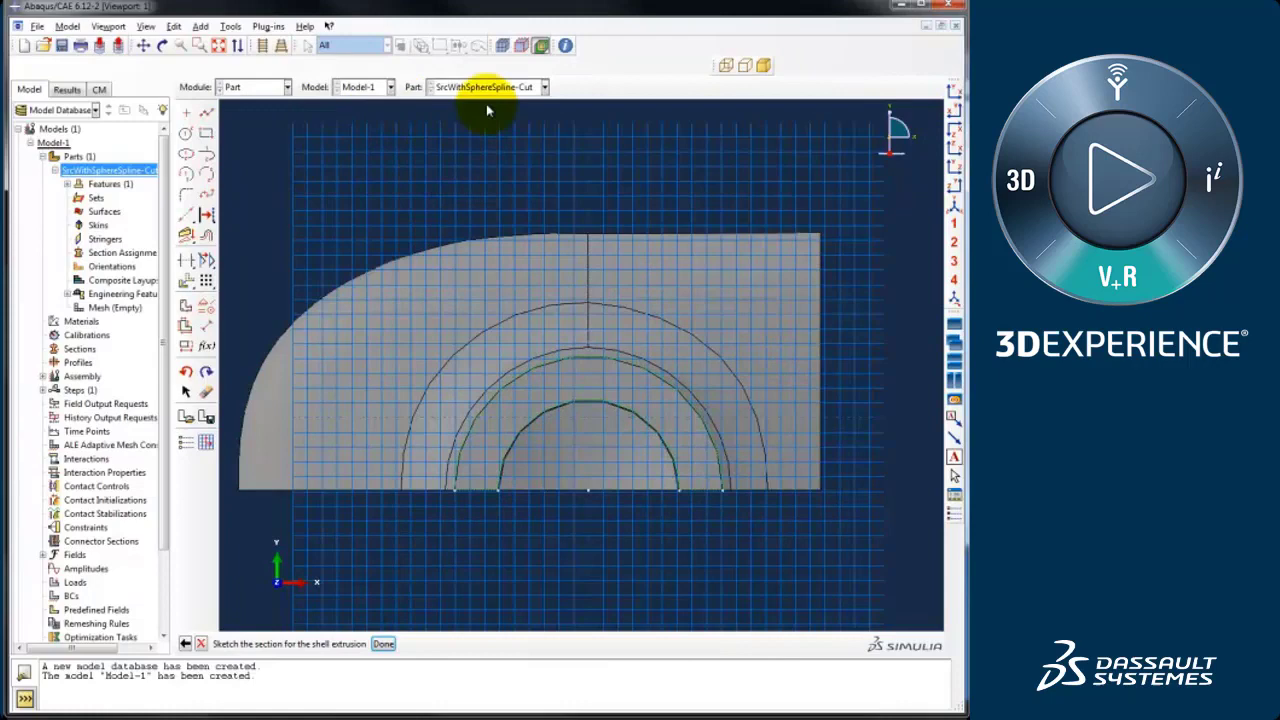
{"action": "left_click", "coordinate": [727, 65]}
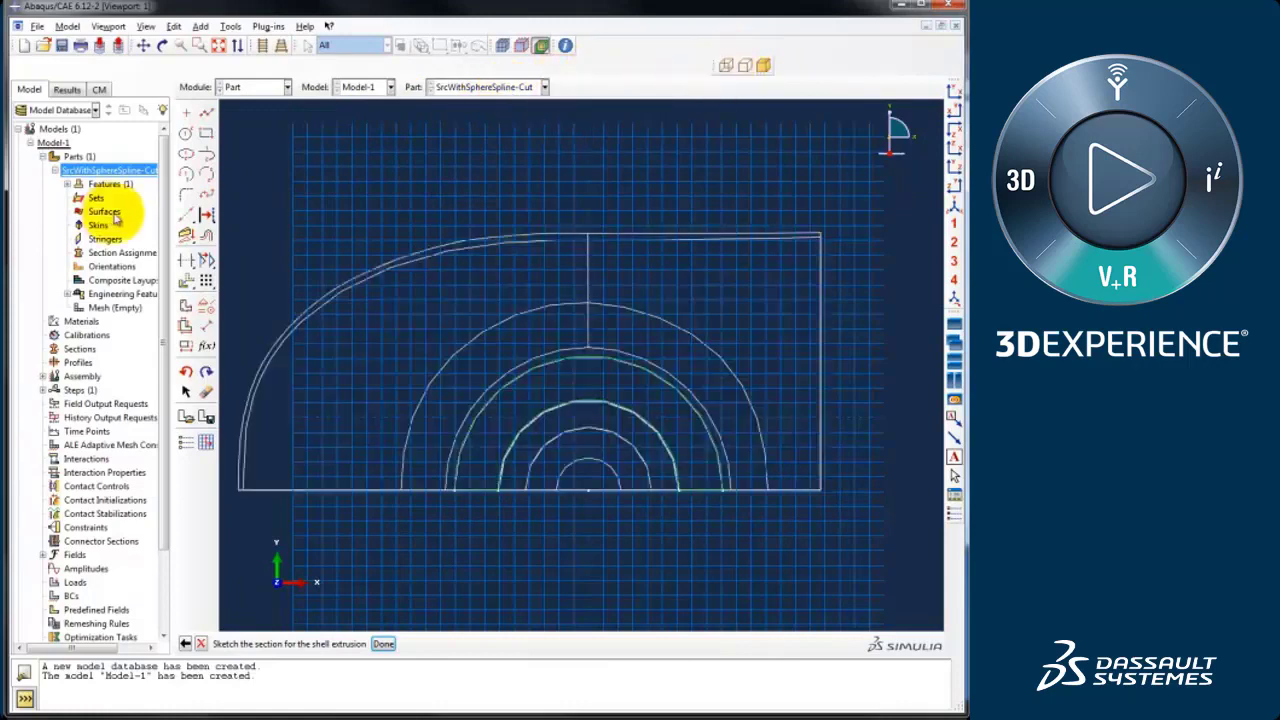
- Sketch two circles centred on the arcs' centre: one between the two innermost arcs, one between the ring's outer edge and the largest arc
{"action": "left_click", "coordinate": [186, 133]}
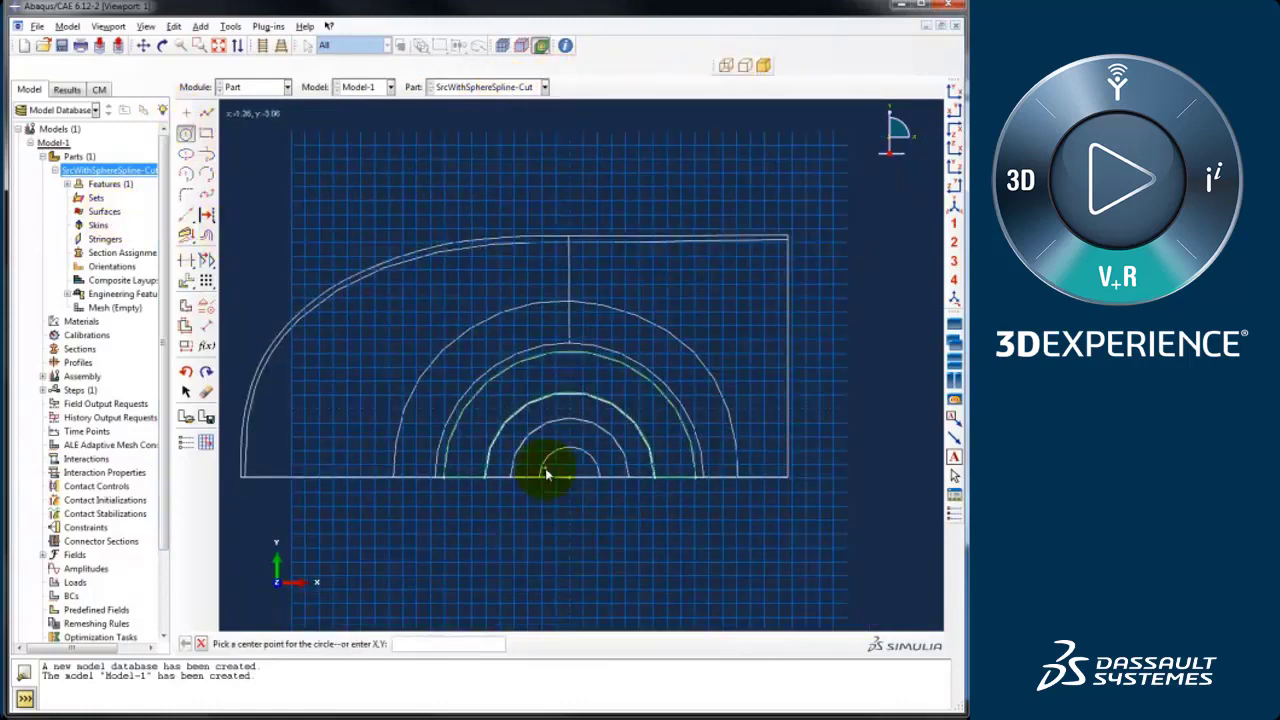
{"action": "left_click", "coordinate": [569, 477]}
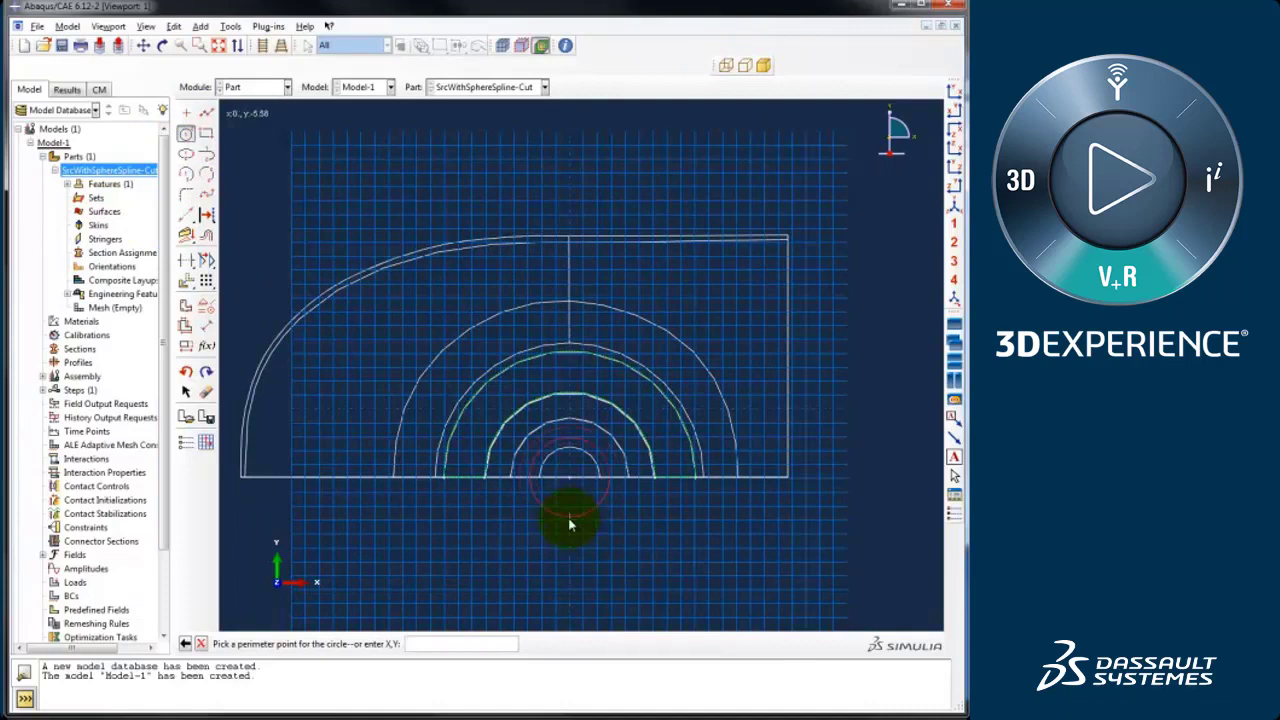
{"action": "left_click", "coordinate": [566, 523]}
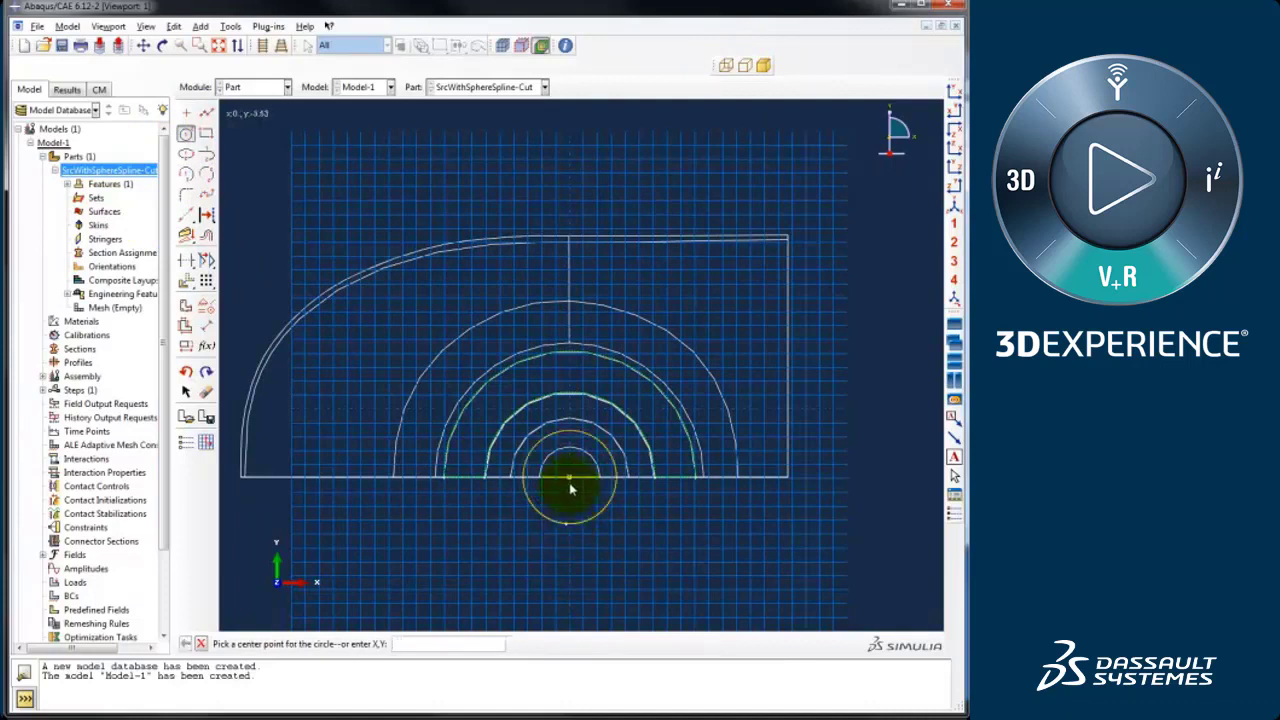
{"action": "left_click", "coordinate": [570, 479]}
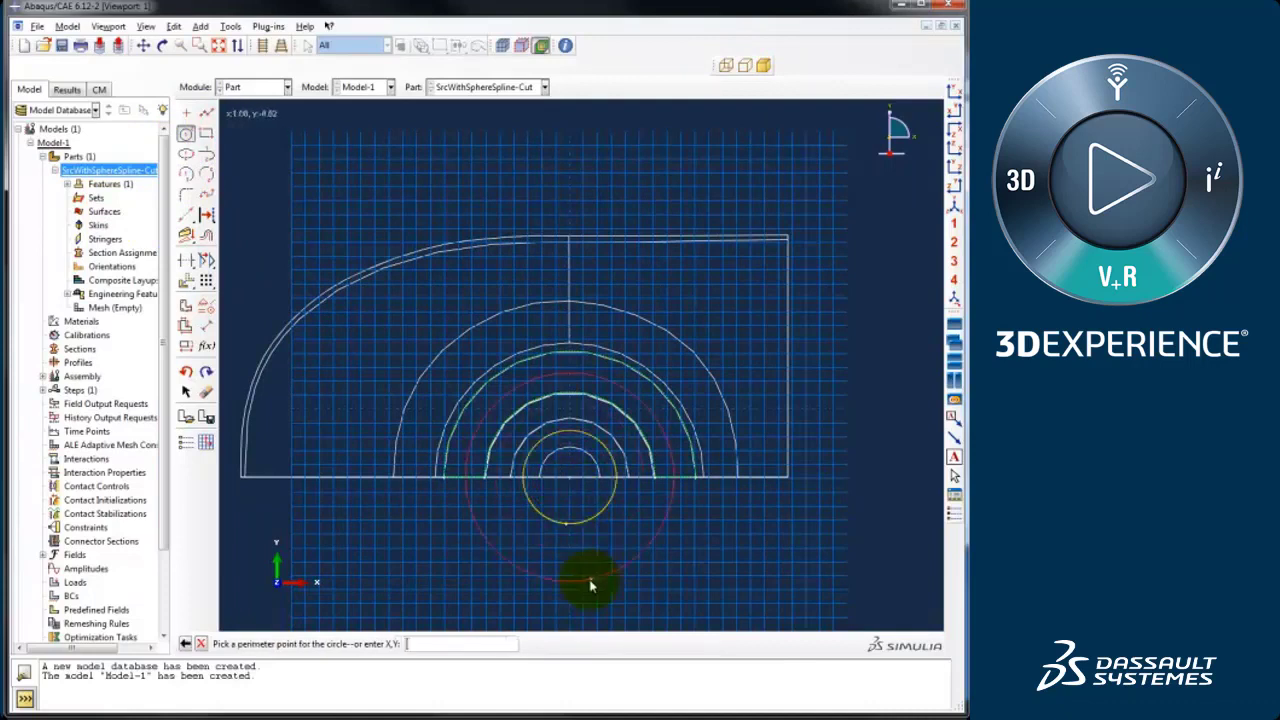
{"action": "left_click", "coordinate": [577, 634]}
- Sketch a third concentric circle slightly larger than the part's largest semicircular arc
{"action": "scroll", "coordinate": [526, 457], "scroll_direction": "down", "scroll_amount": 5}
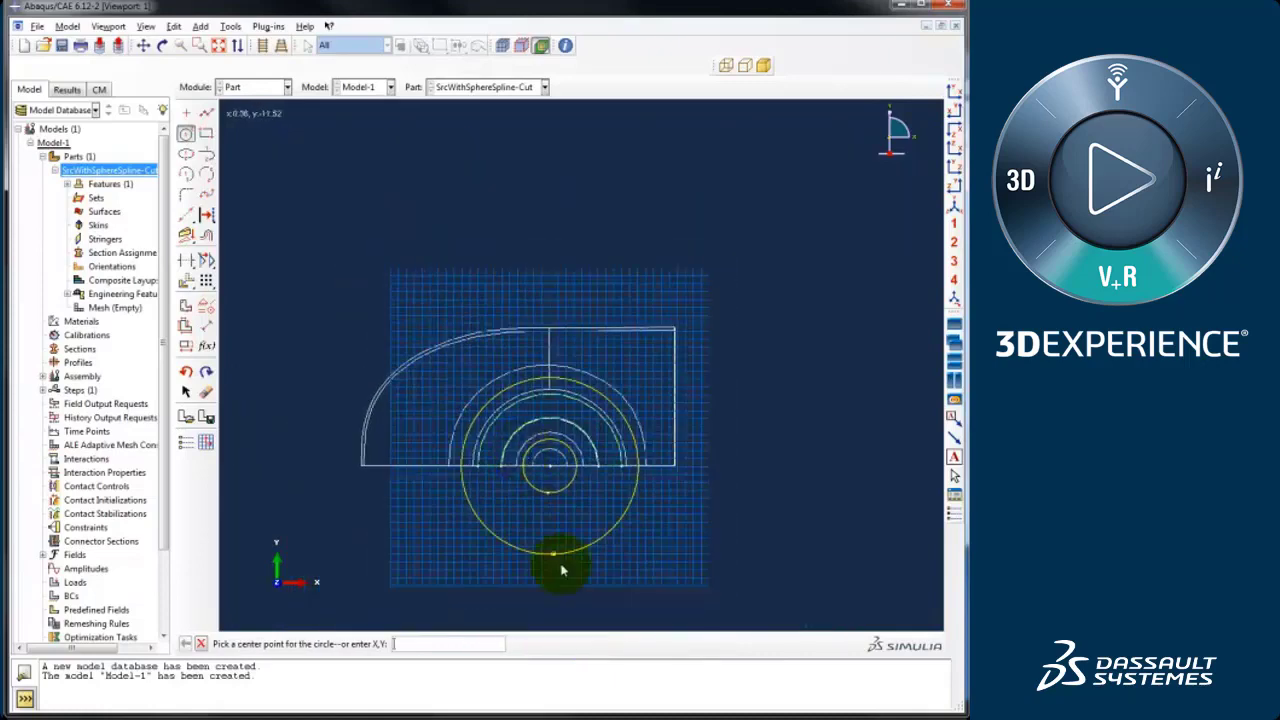
{"action": "scroll", "coordinate": [567, 578], "scroll_direction": "up", "scroll_amount": 3}
{"action": "scroll", "coordinate": [525, 418], "scroll_direction": "up", "scroll_amount": 2}
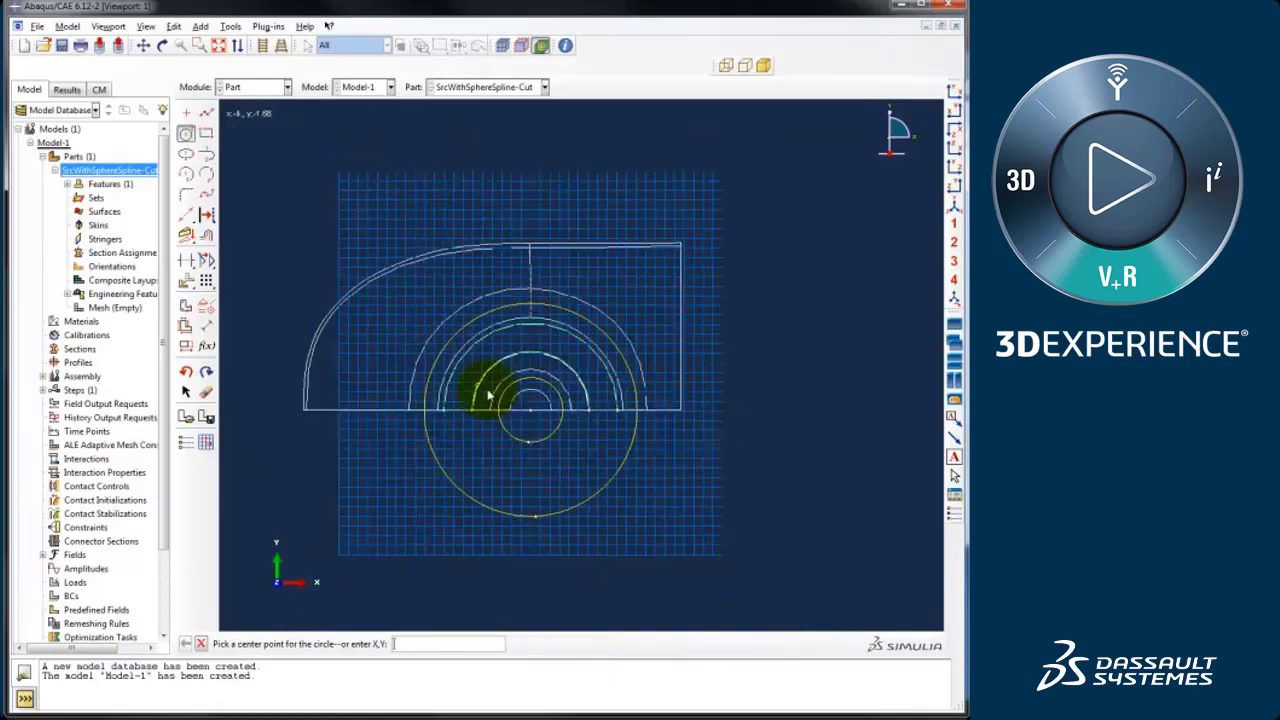
{"action": "scroll", "coordinate": [500, 395], "scroll_direction": "down", "scroll_amount": 3}
{"action": "left_click", "coordinate": [527, 408]}
{"action": "scroll", "coordinate": [517, 534], "scroll_direction": "up", "scroll_amount": 1}
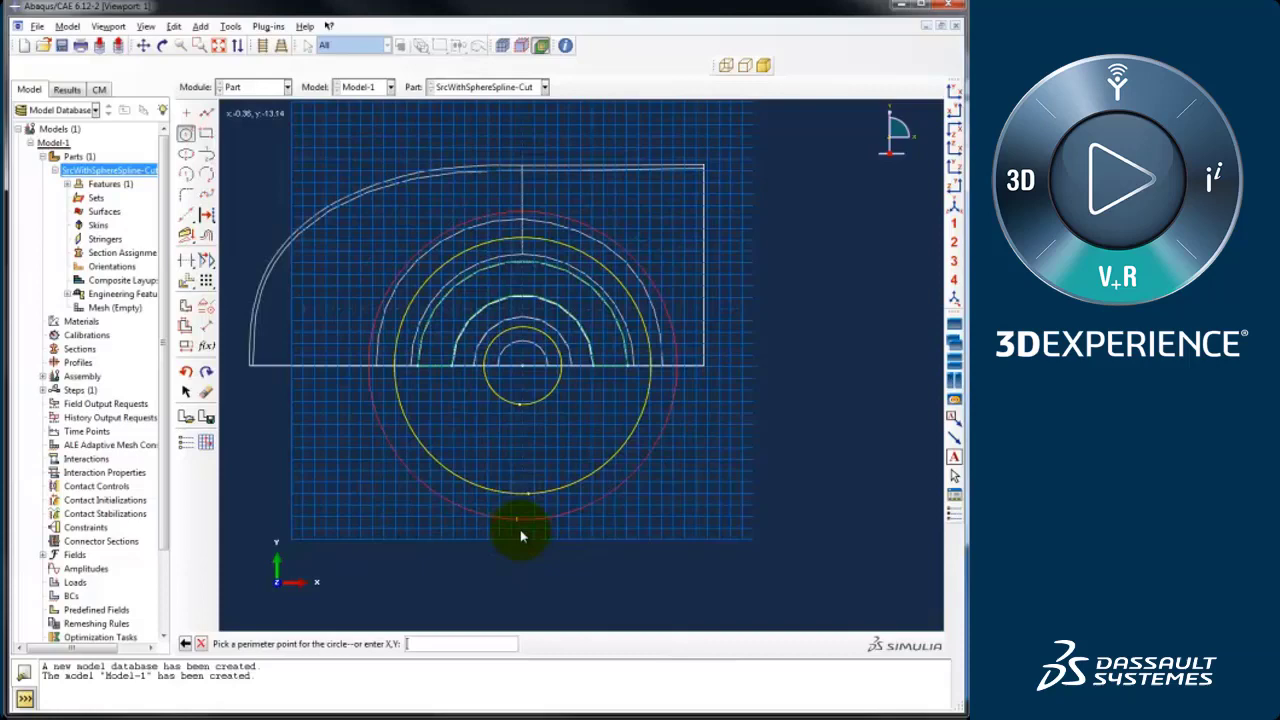
{"action": "scroll", "coordinate": [509, 531], "scroll_direction": "up", "scroll_amount": 1}
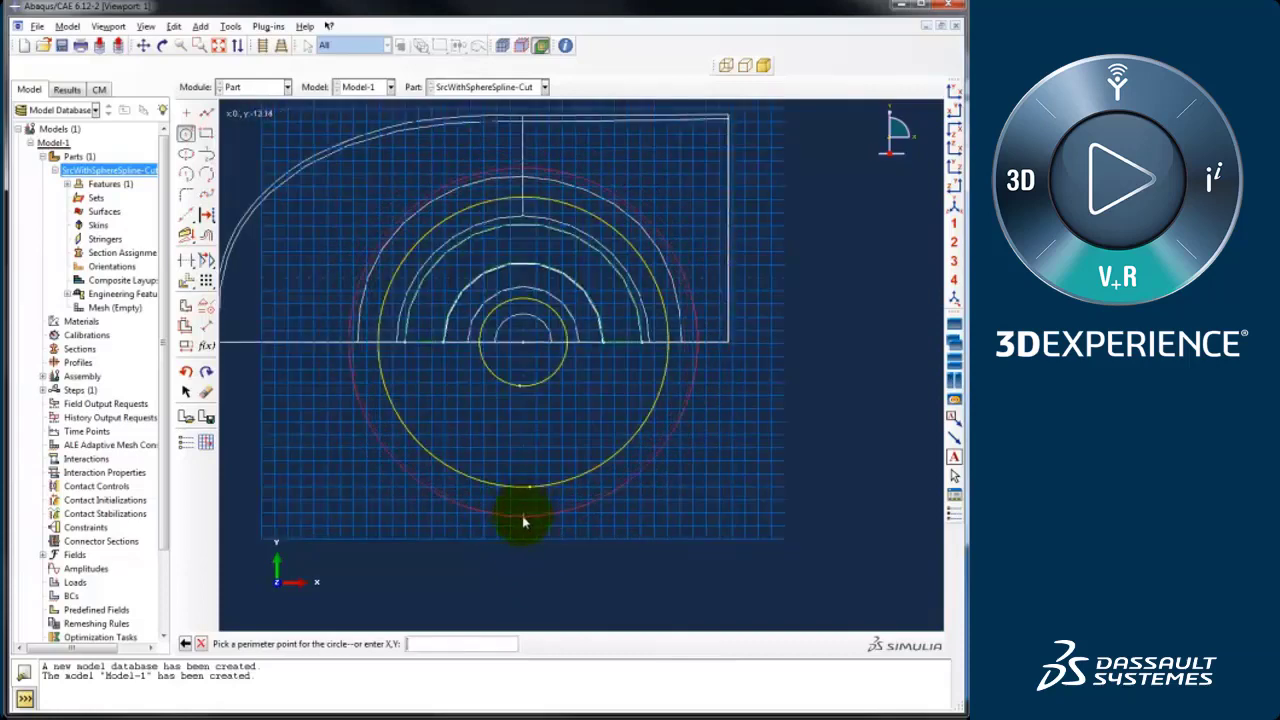
{"action": "left_click", "coordinate": [523, 521]}
{"action": "scroll", "coordinate": [497, 516], "scroll_direction": "down", "scroll_amount": 1}
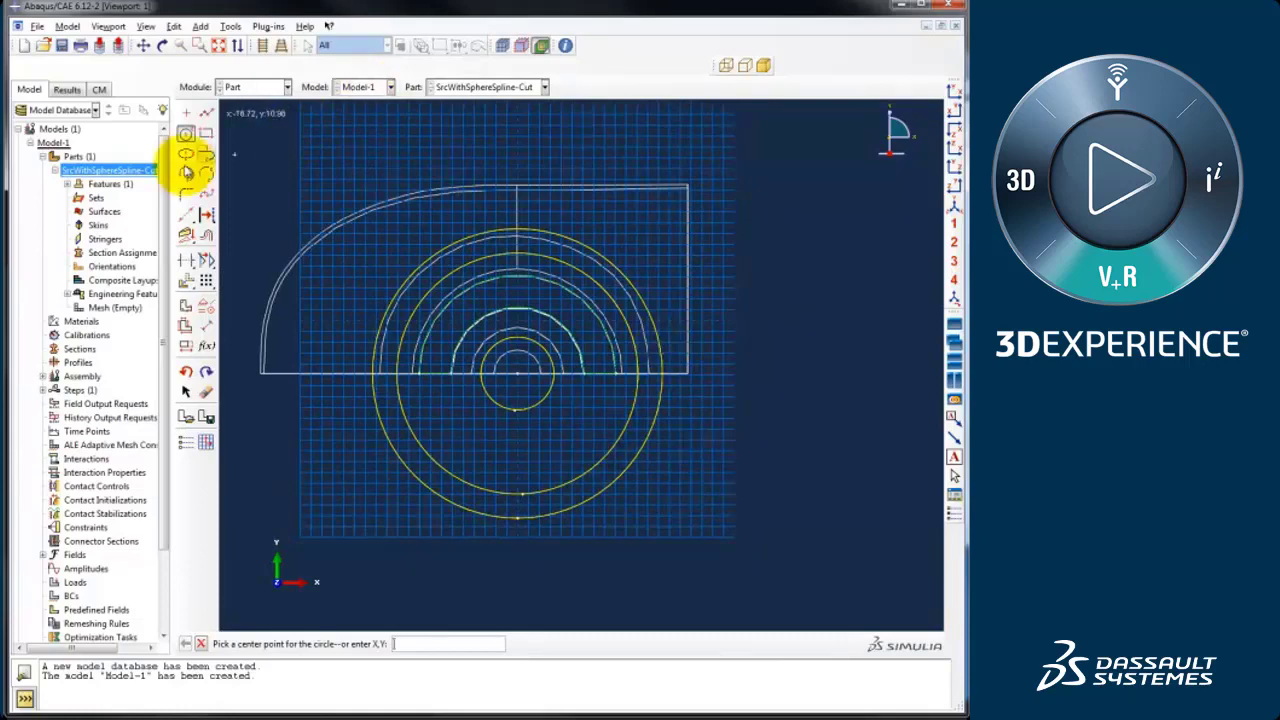
- Draw a slightly tilted, nearly vertical line from the circles' centre to just above the part's straight upper edge
{"action": "left_click", "coordinate": [206, 114]}
{"action": "scroll", "coordinate": [480, 491], "scroll_direction": "up", "scroll_amount": 2}
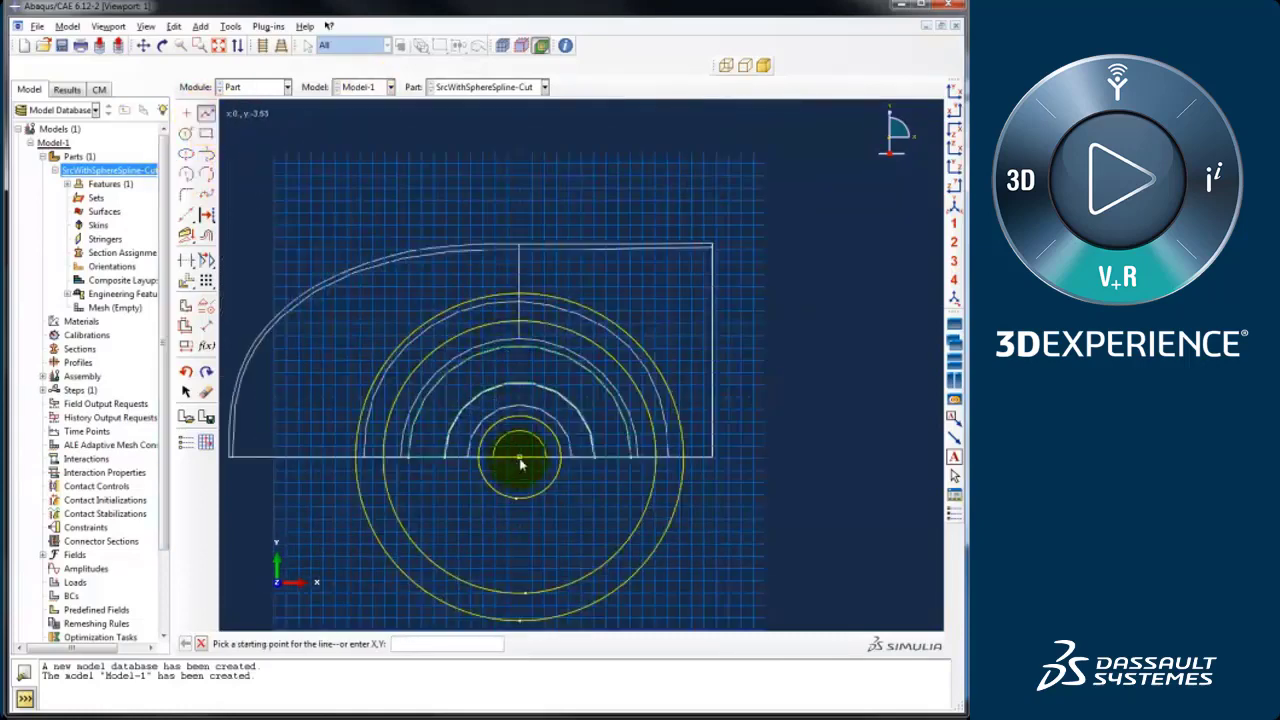
{"action": "left_click", "coordinate": [520, 462]}
{"action": "scroll", "coordinate": [507, 318], "scroll_direction": "up", "scroll_amount": 1}
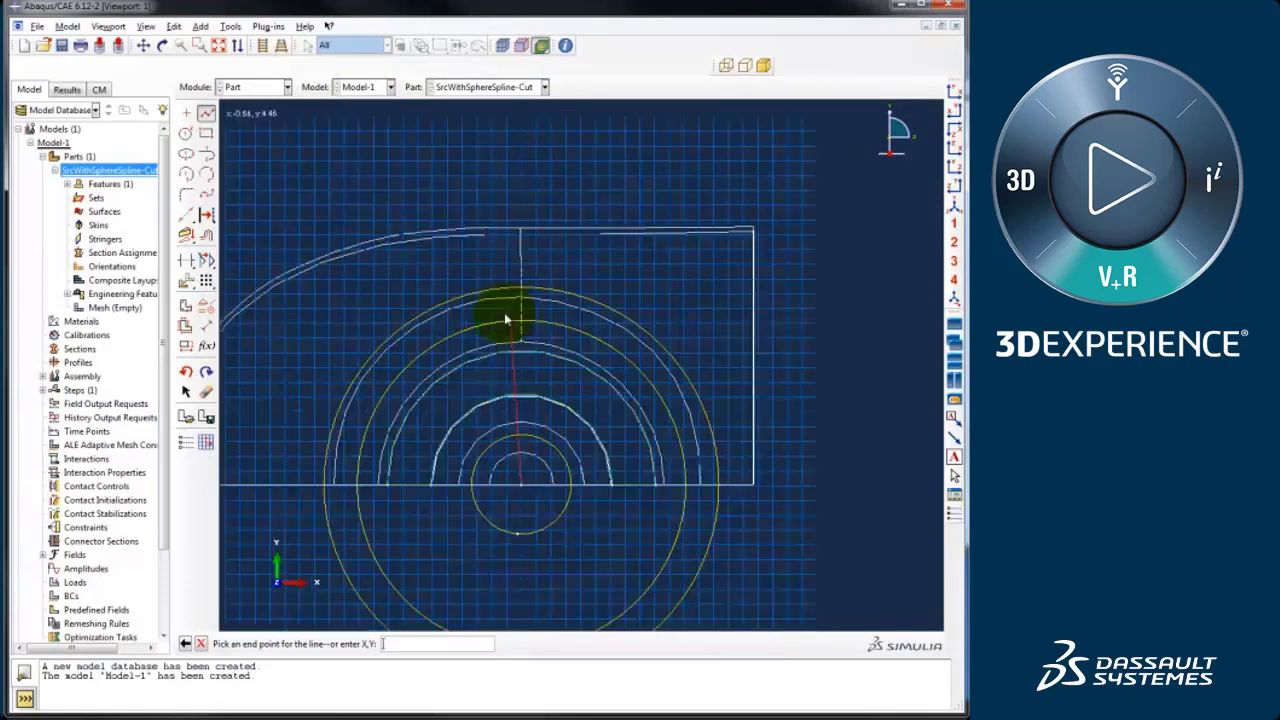
{"action": "scroll", "coordinate": [507, 318], "scroll_direction": "up", "scroll_amount": 1}
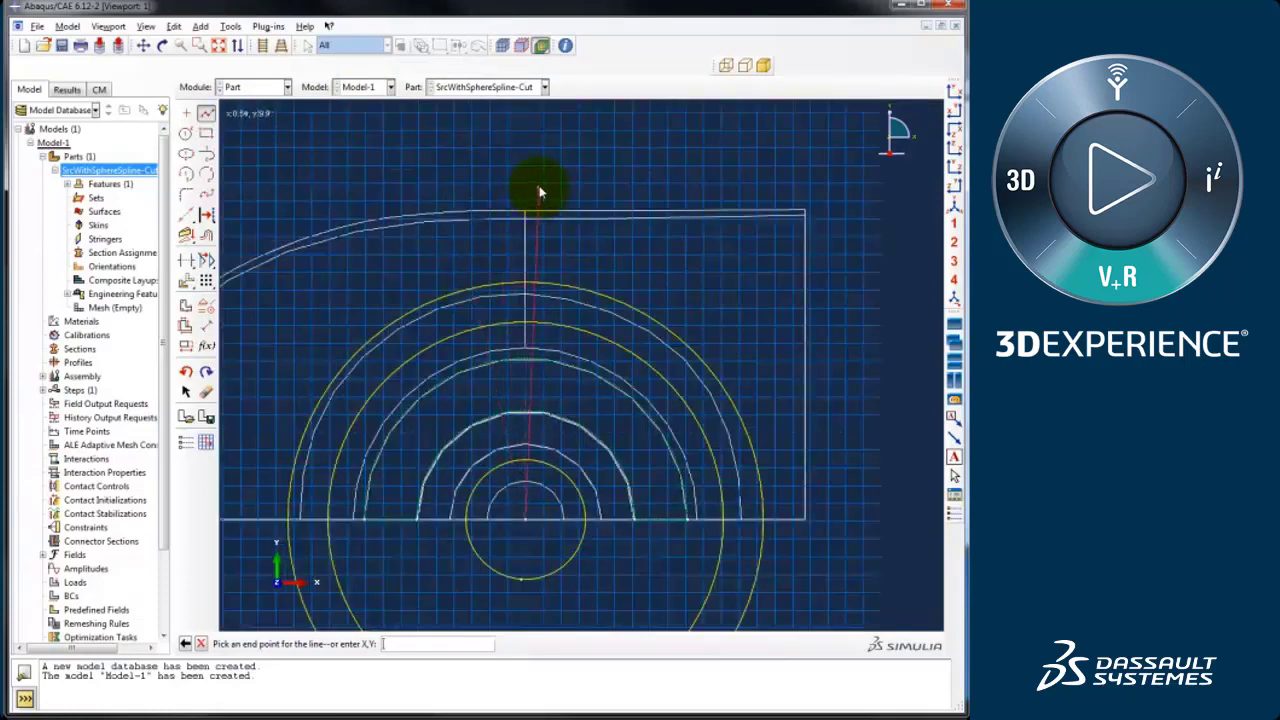
{"action": "left_click", "coordinate": [539, 188]}
- Draw a horizontal line from the tilted line, just below the part's upper edge, to beyond its right-hand edge
{"action": "left_click", "coordinate": [206, 116]}
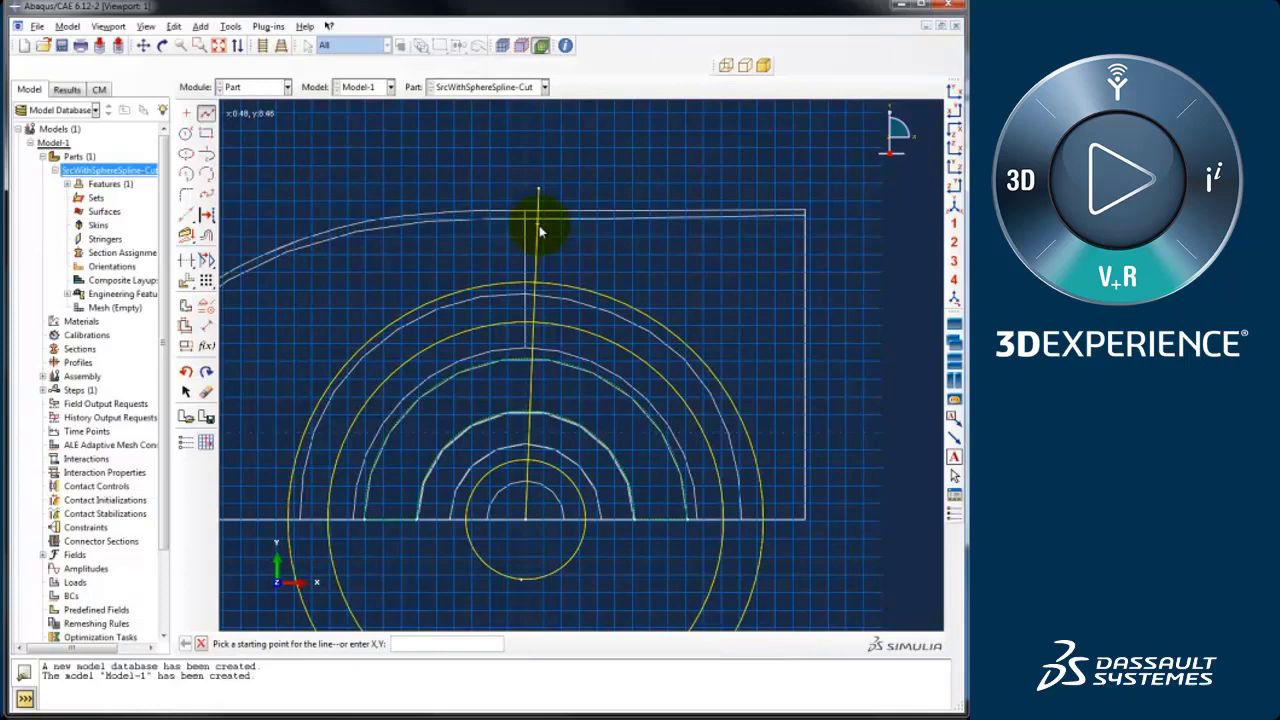
{"action": "left_click", "coordinate": [538, 238]}
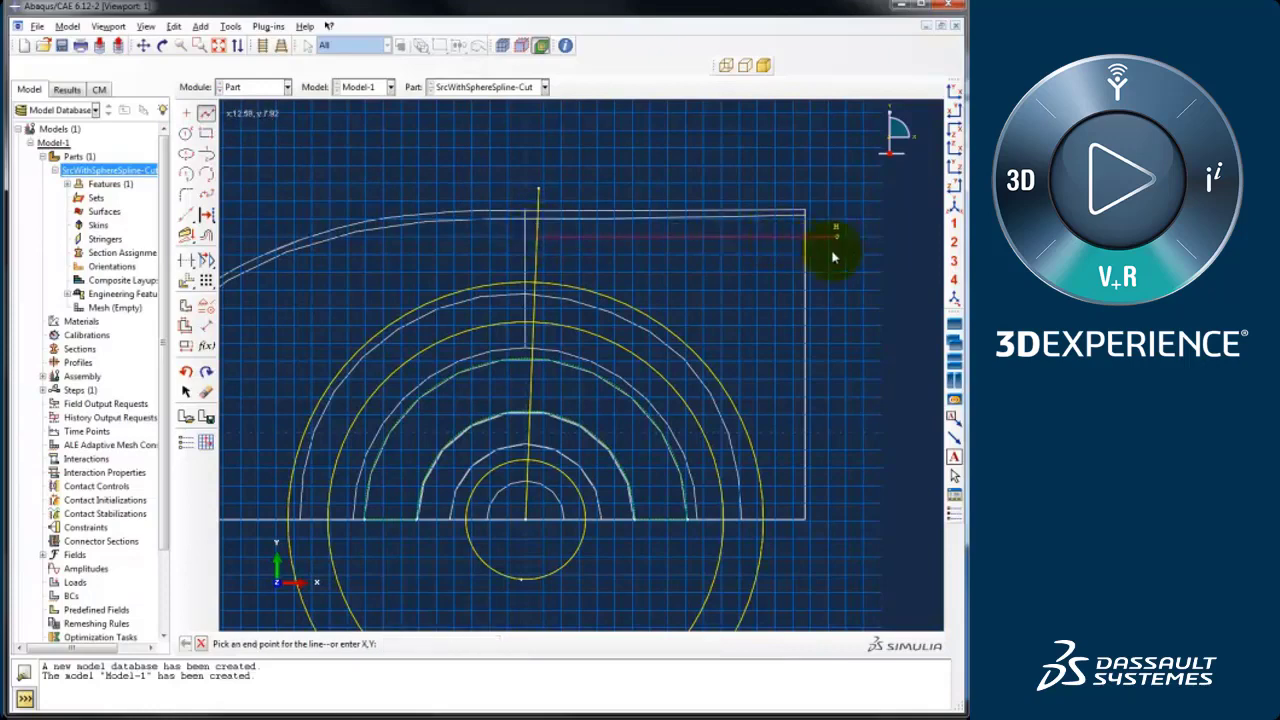
{"action": "left_click", "coordinate": [834, 247]}
{"action": "middle_click", "coordinate": [823, 345]}
{"action": "scroll", "coordinate": [625, 272], "scroll_direction": "down", "scroll_amount": 1}
{"action": "scroll", "coordinate": [569, 242], "scroll_direction": "down", "scroll_amount": 1}
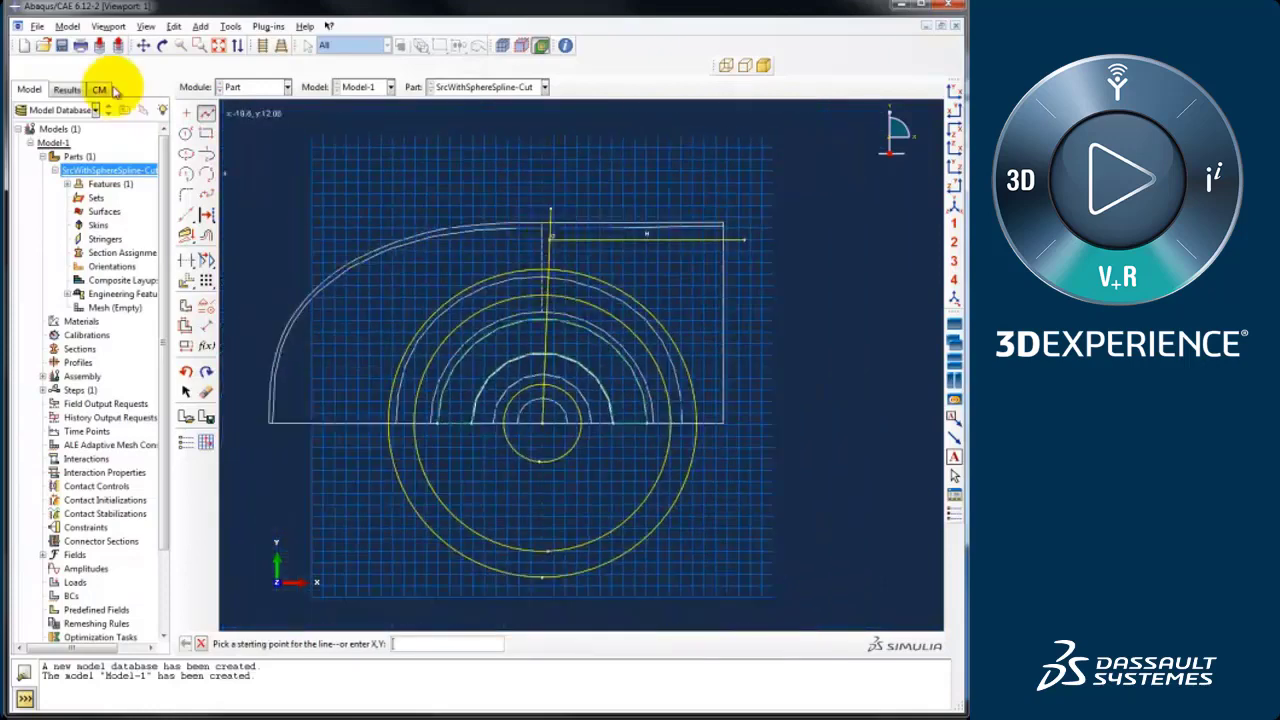
- Draw four short vertical lines spaced along the horizontal line, each rising from it past the part's upper edge
{"action": "left_click", "coordinate": [206, 113]}
{"action": "scroll", "coordinate": [645, 226], "scroll_direction": "up", "scroll_amount": 2}
{"action": "scroll", "coordinate": [645, 226], "scroll_direction": "up", "scroll_amount": 1}
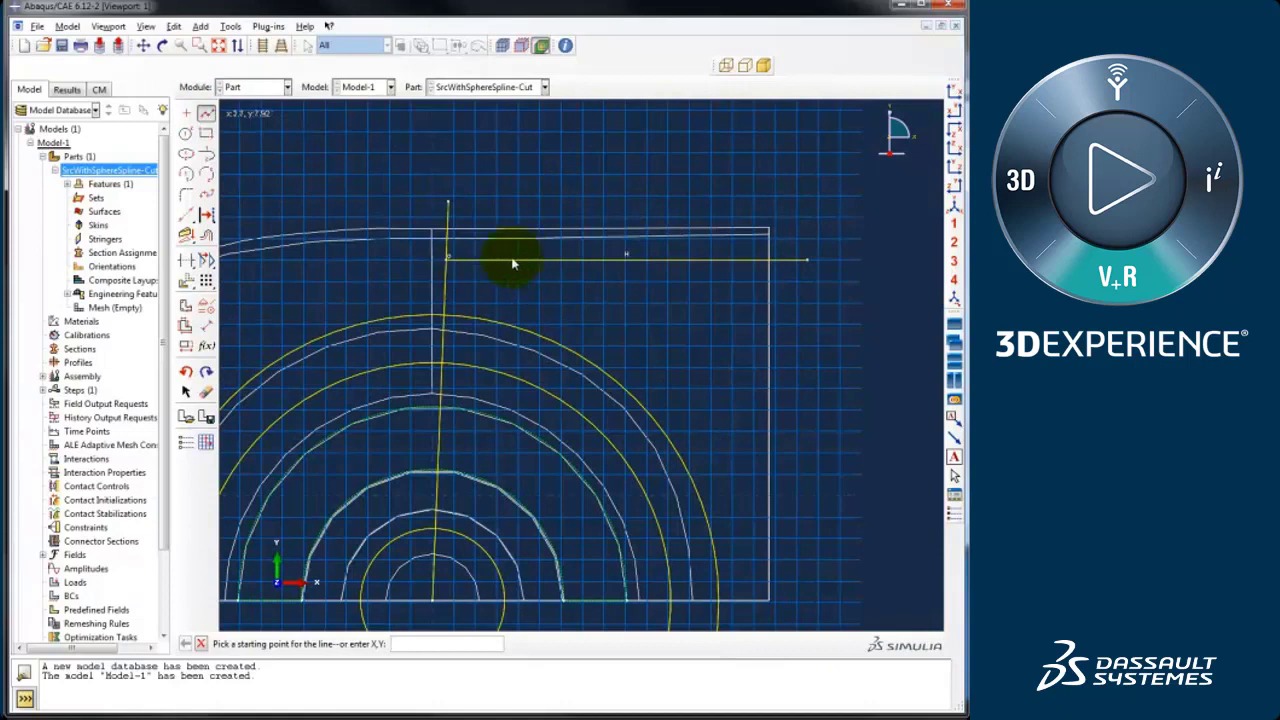
{"action": "left_click", "coordinate": [512, 259]}
{"action": "left_click", "coordinate": [513, 177]}
{"action": "middle_click", "coordinate": [513, 177]}
{"action": "left_click", "coordinate": [587, 258]}
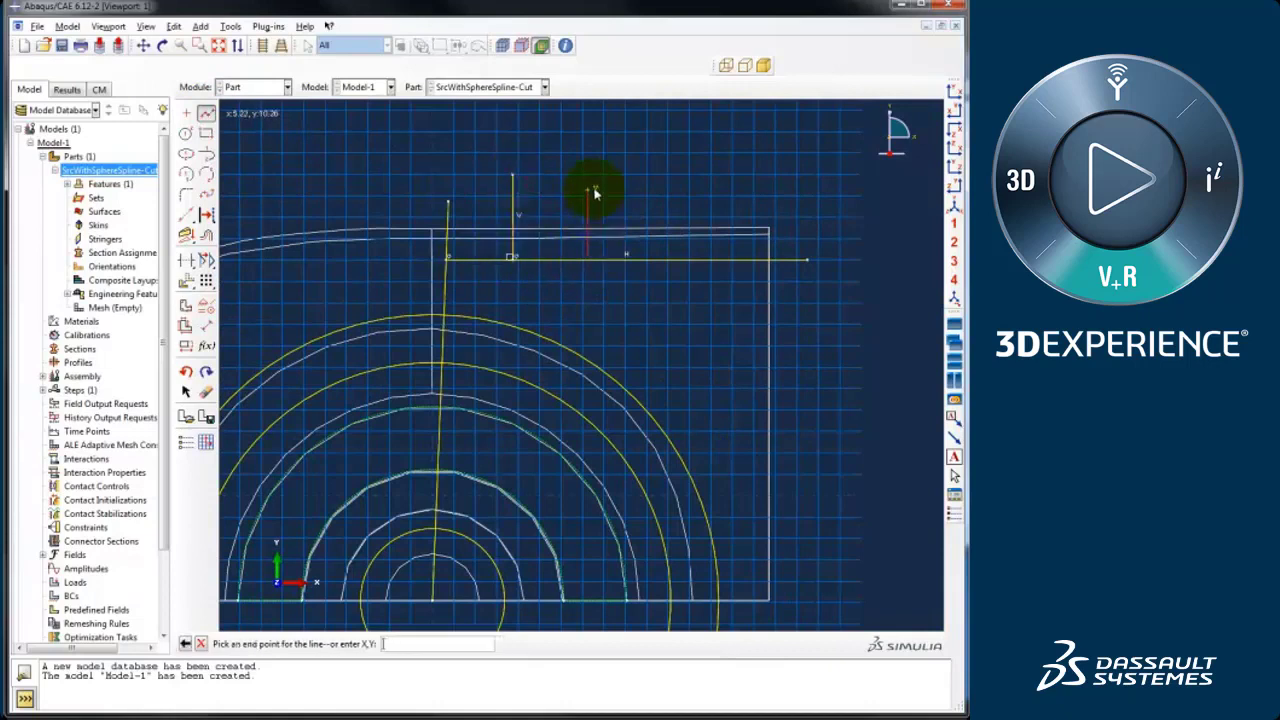
{"action": "left_click", "coordinate": [587, 186]}
{"action": "middle_click", "coordinate": [663, 235]}
{"action": "left_click", "coordinate": [662, 258]}
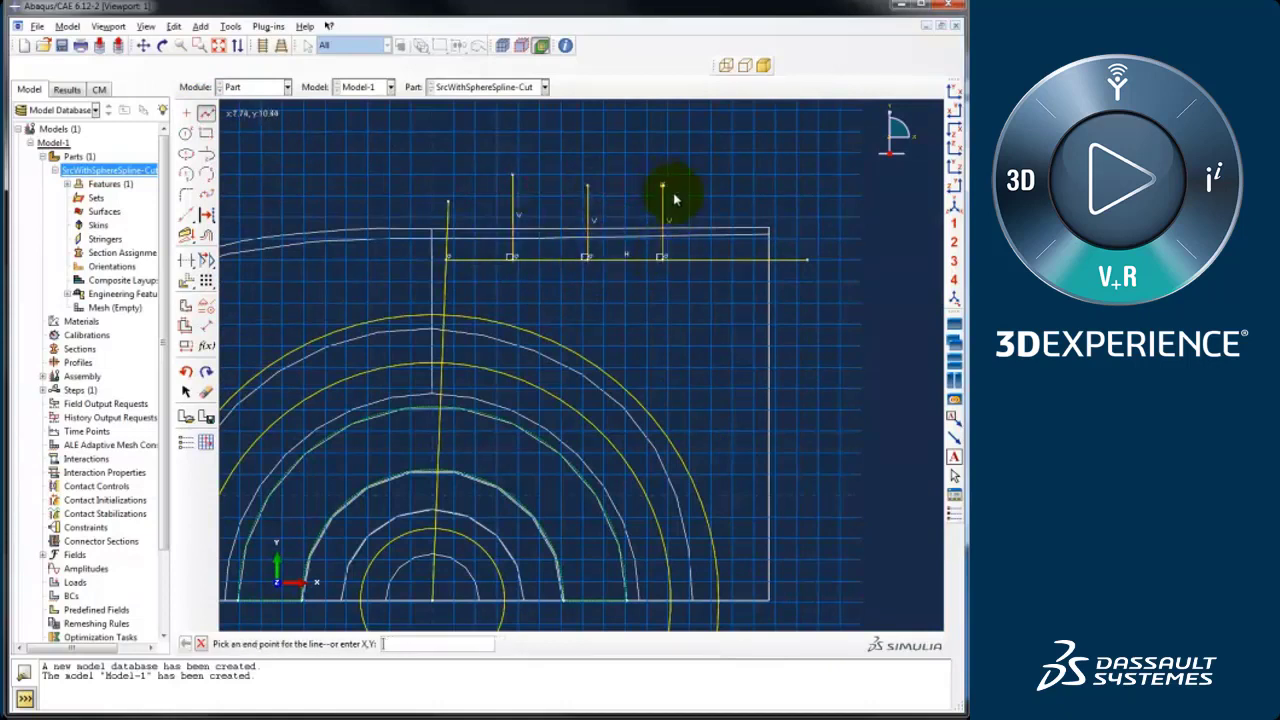
{"action": "middle_click", "coordinate": [731, 244]}
{"action": "left_click", "coordinate": [723, 259]}
{"action": "left_click", "coordinate": [724, 187]}
{"action": "middle_click", "coordinate": [714, 243]}
- Draw a three-point arc from the tilted line, just below the horizontal line, curving down past the part's right-hand edge
{"action": "scroll", "coordinate": [660, 251], "scroll_direction": "down", "scroll_amount": 4}
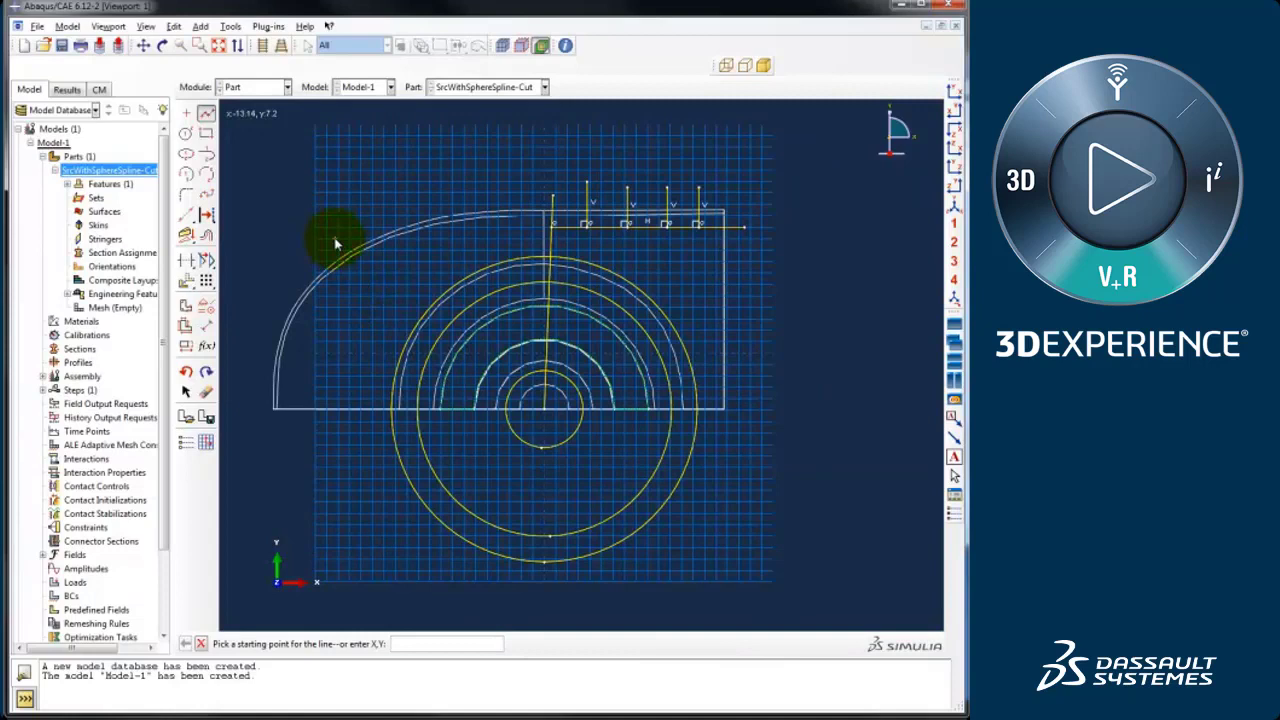
{"action": "left_click", "coordinate": [204, 174]}
{"action": "scroll", "coordinate": [706, 409], "scroll_direction": "up", "scroll_amount": 2}
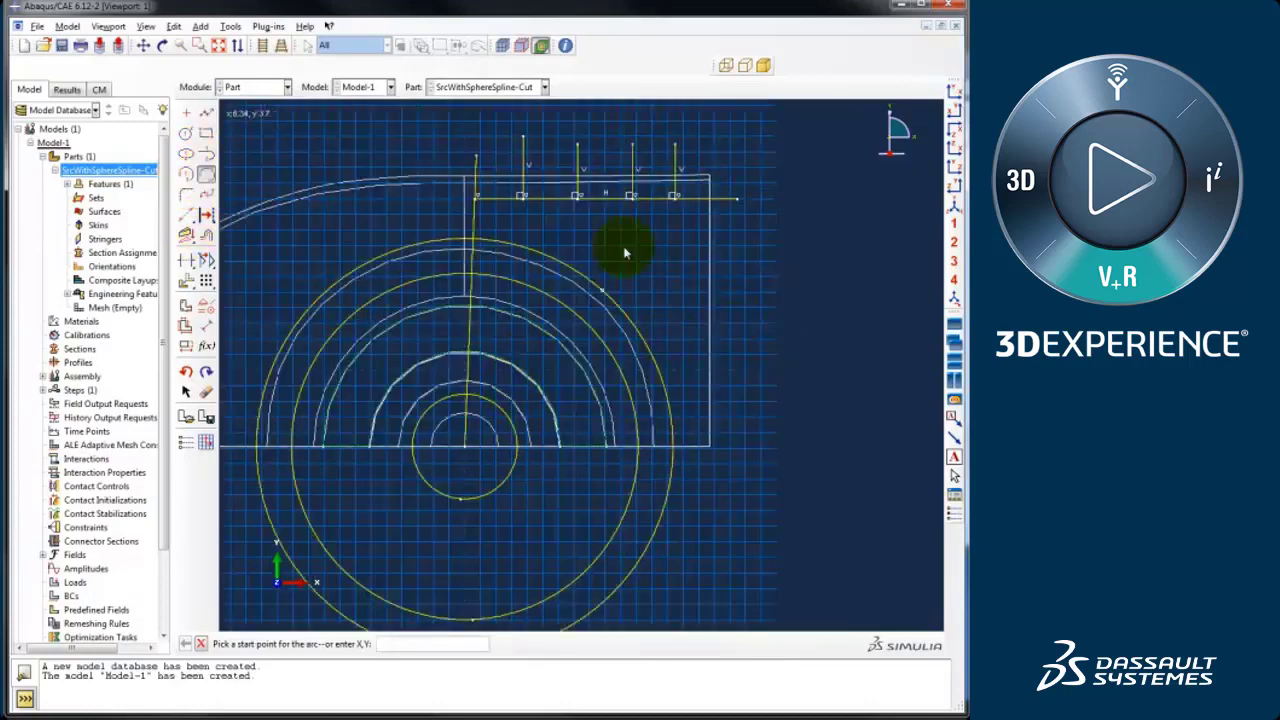
{"action": "left_click", "coordinate": [472, 211]}
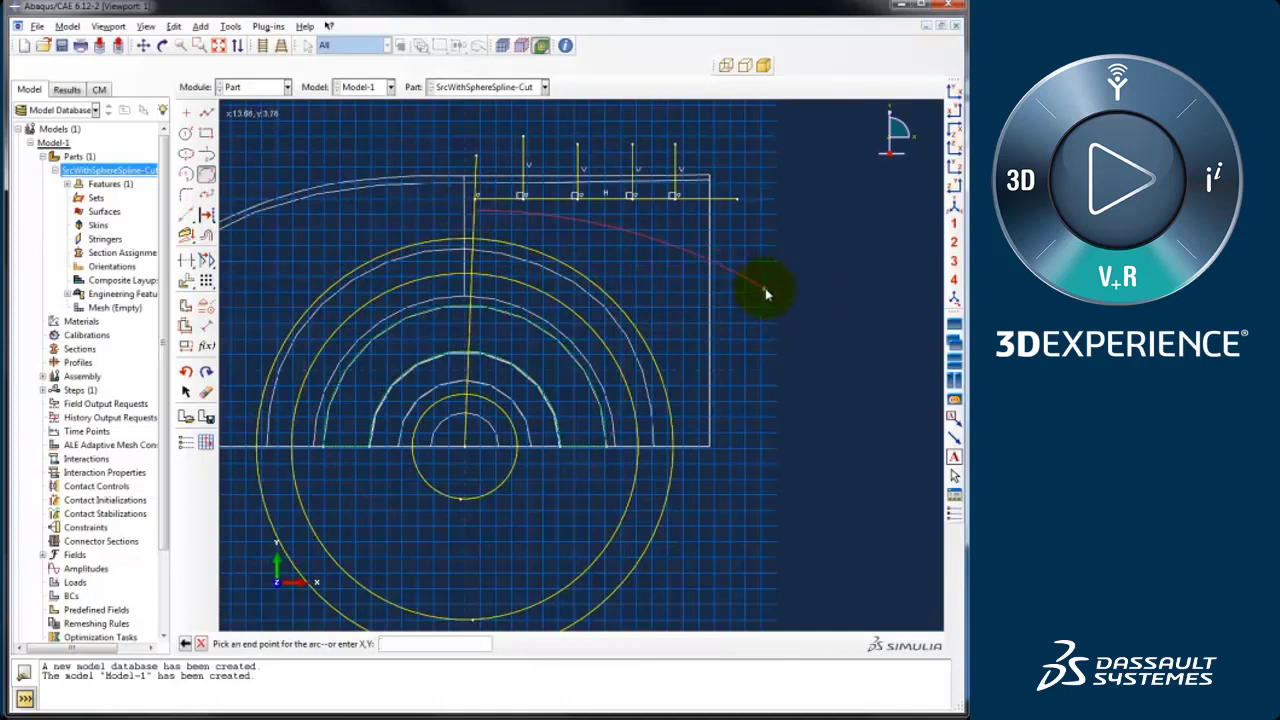
{"action": "left_click", "coordinate": [780, 304]}
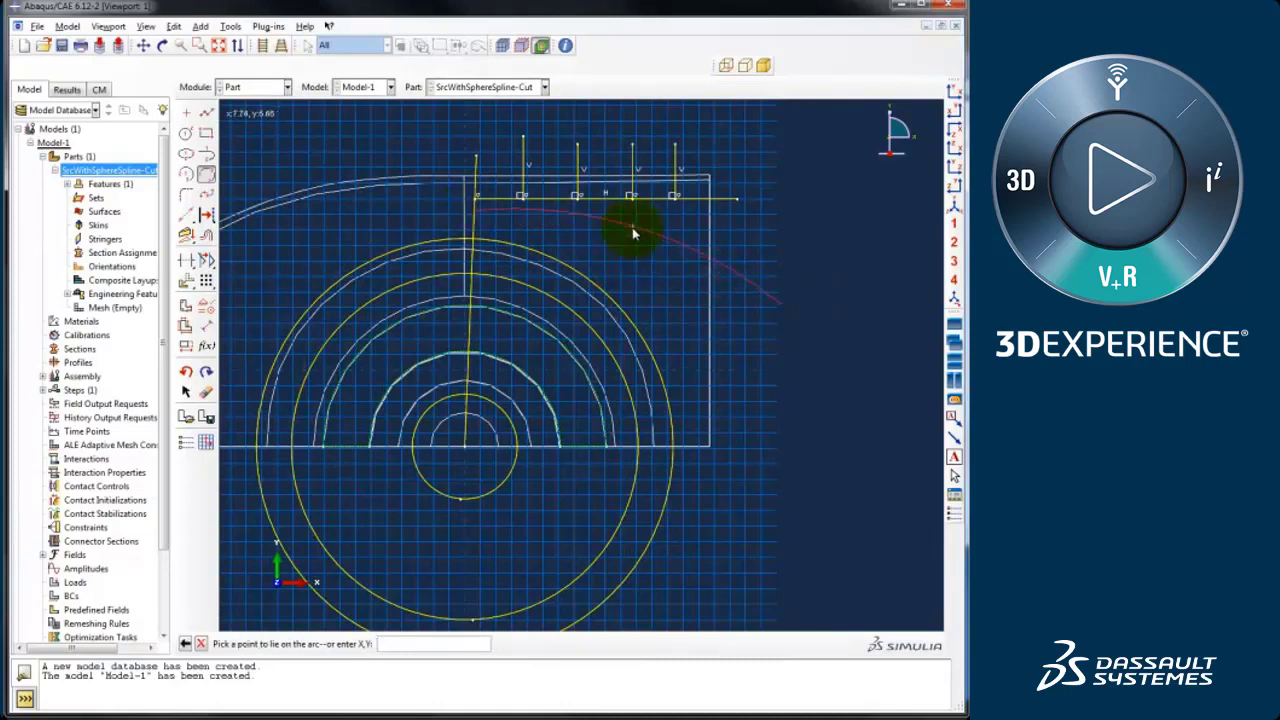
{"action": "left_click", "coordinate": [632, 237]}
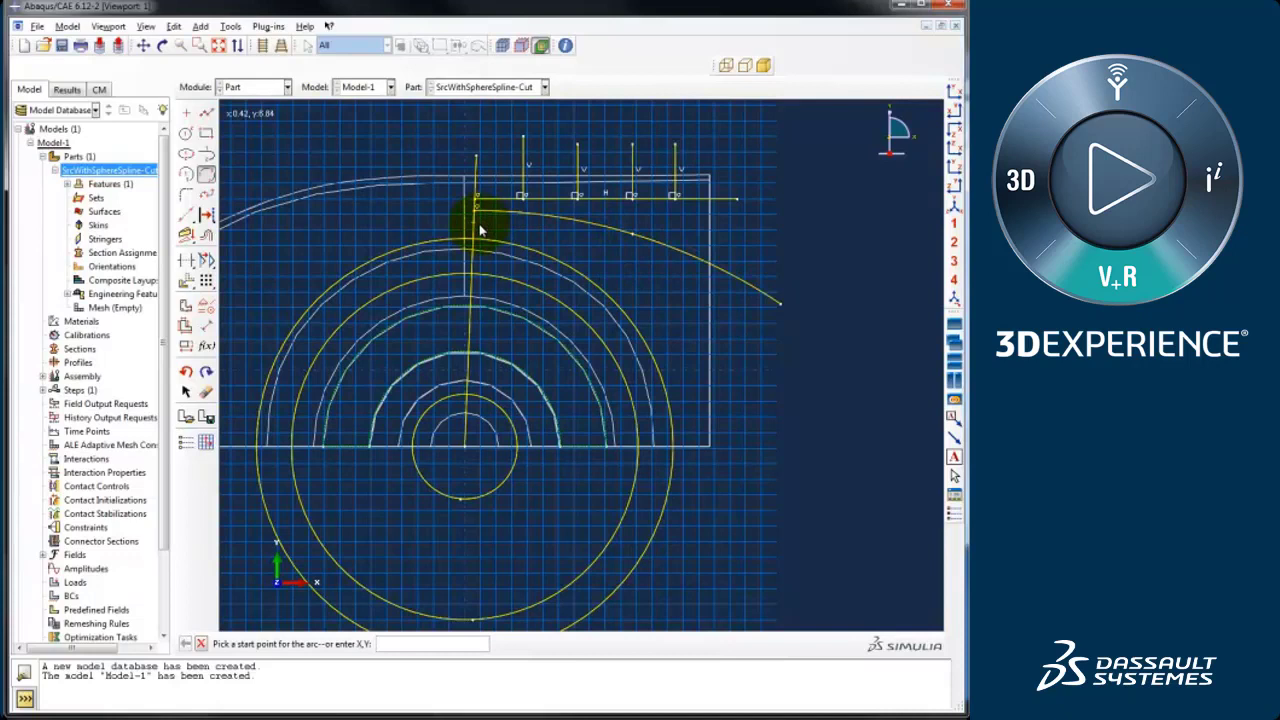
- Draw a second three-point arc from the tilted line, starting just below the first arc and curving steeply down past the part's right-hand edge
{"action": "left_click", "coordinate": [479, 231]}
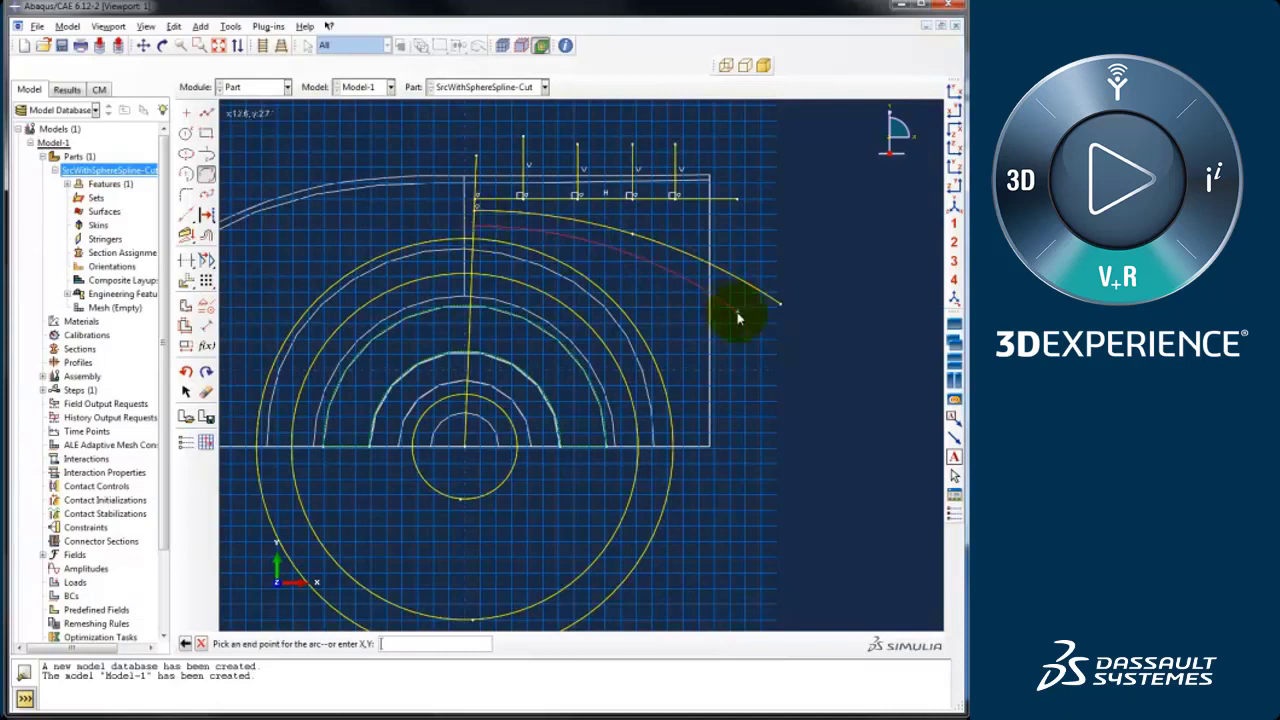
{"action": "left_click", "coordinate": [751, 441]}
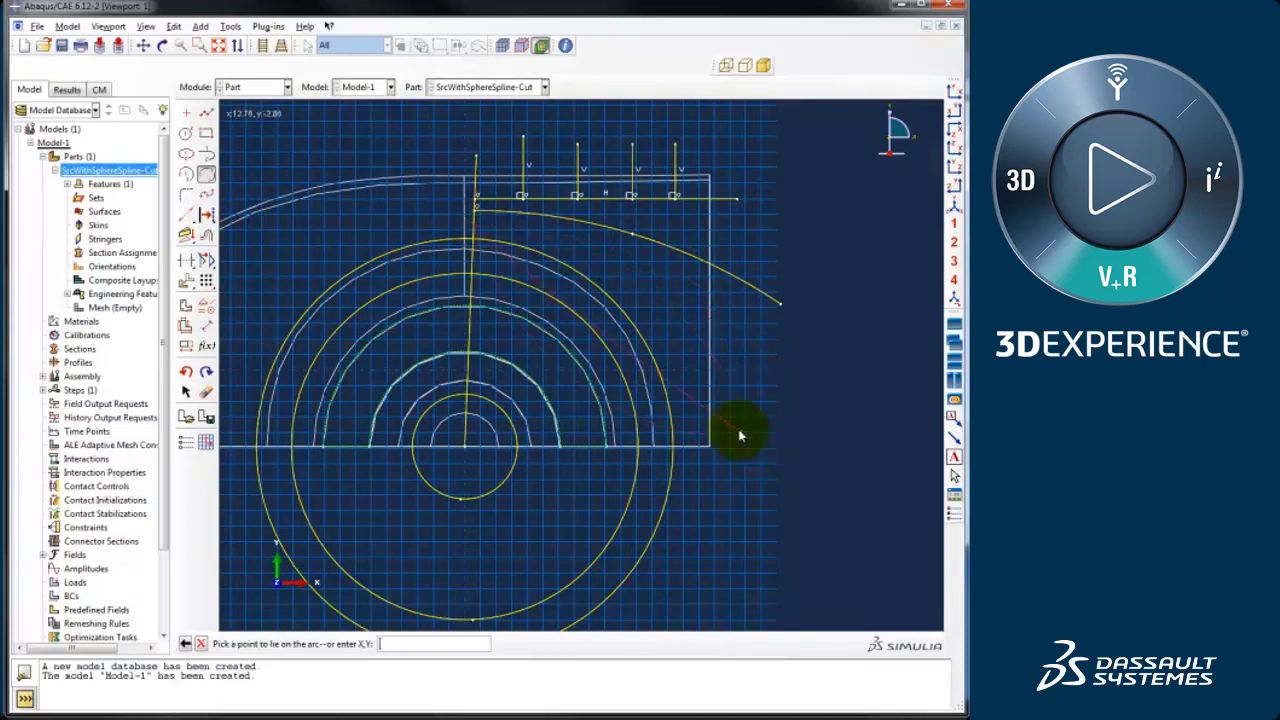
{"action": "left_click", "coordinate": [663, 297]}
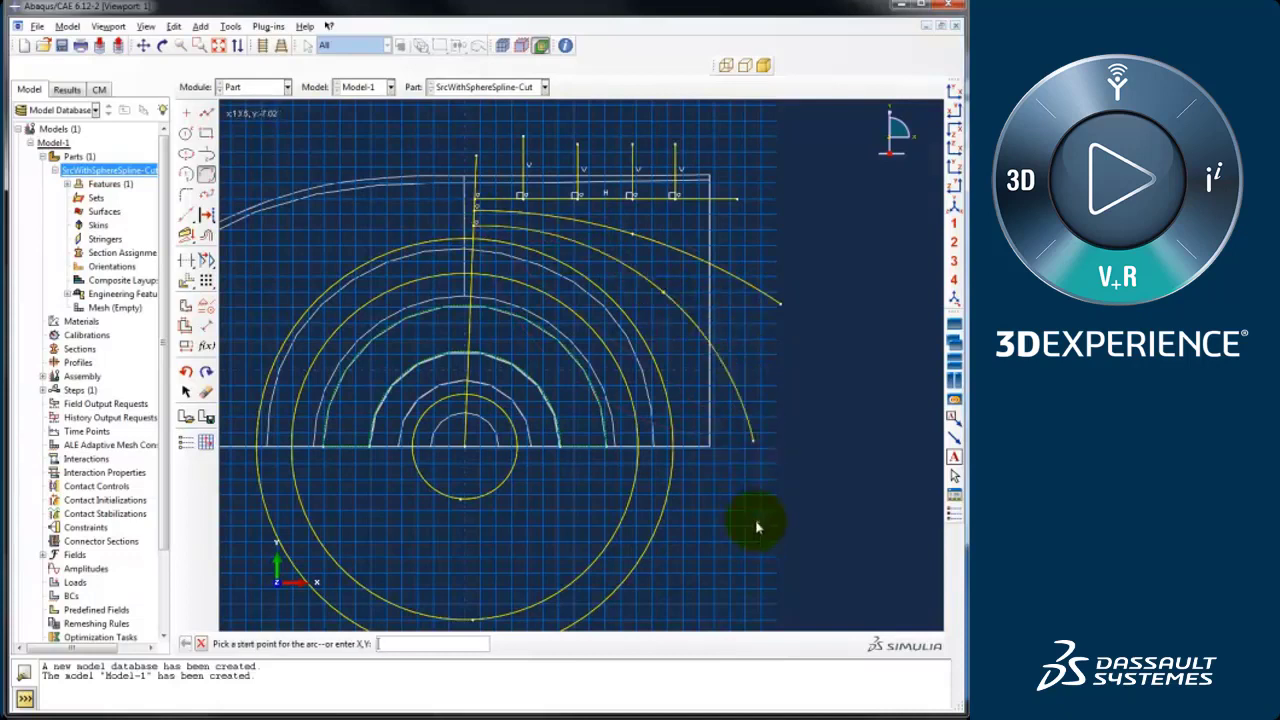
- Draw two short slanted lines, one joining the two arcs and one joining the lower arc to the outermost circle
{"action": "left_click", "coordinate": [206, 113]}
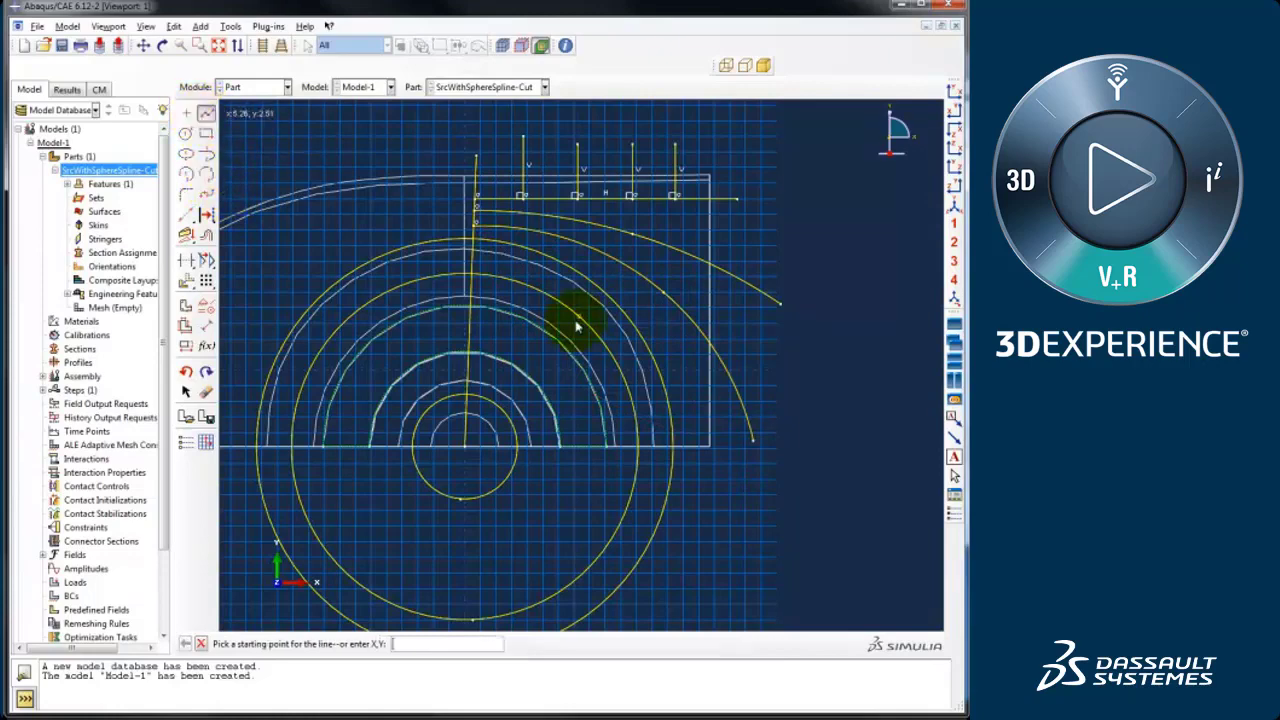
{"action": "scroll", "coordinate": [591, 311], "scroll_direction": "up", "scroll_amount": 1}
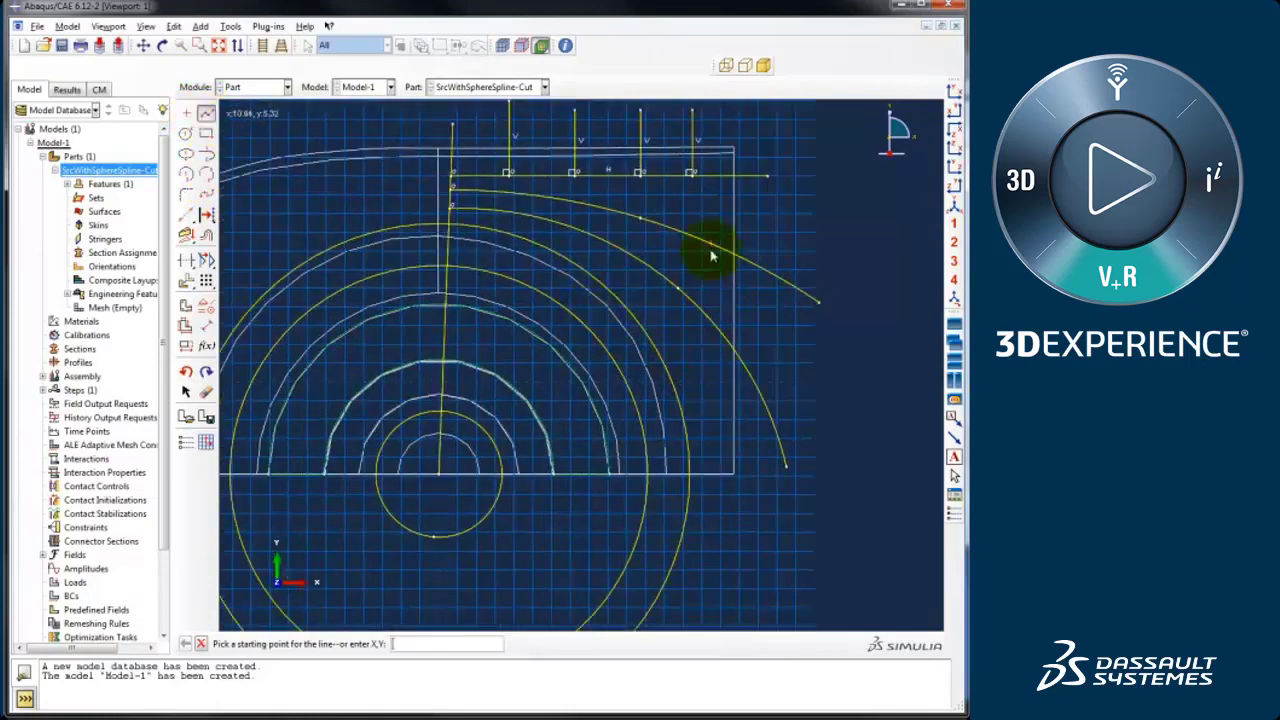
{"action": "left_click", "coordinate": [682, 236]}
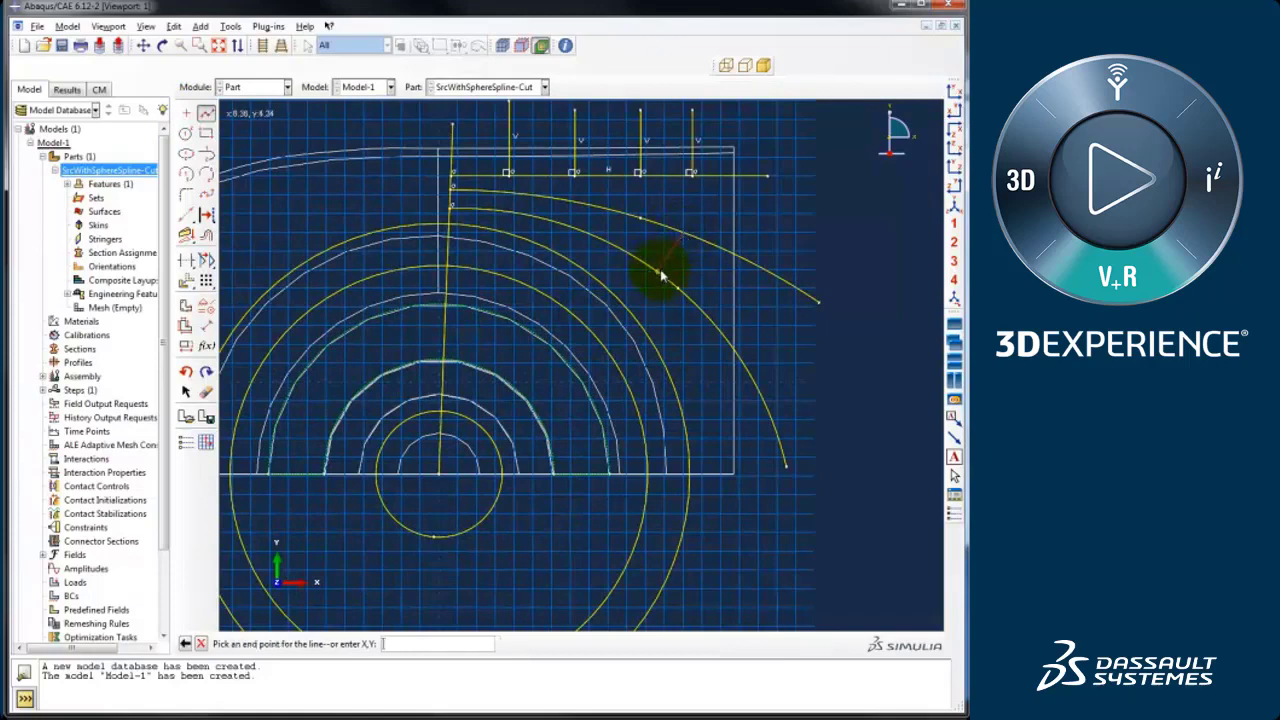
{"action": "scroll", "coordinate": [663, 276], "scroll_direction": "up", "scroll_amount": 1}
{"action": "scroll", "coordinate": [663, 276], "scroll_direction": "up", "scroll_amount": 1}
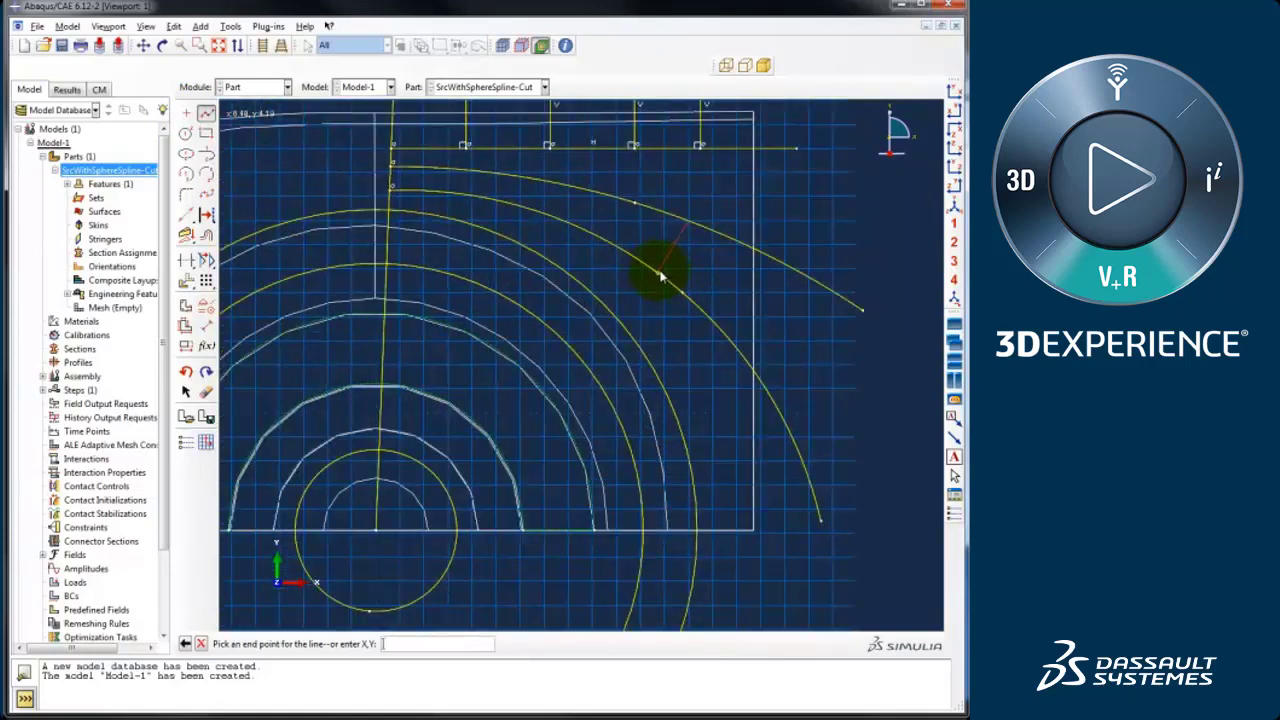
{"action": "left_click", "coordinate": [659, 273]}
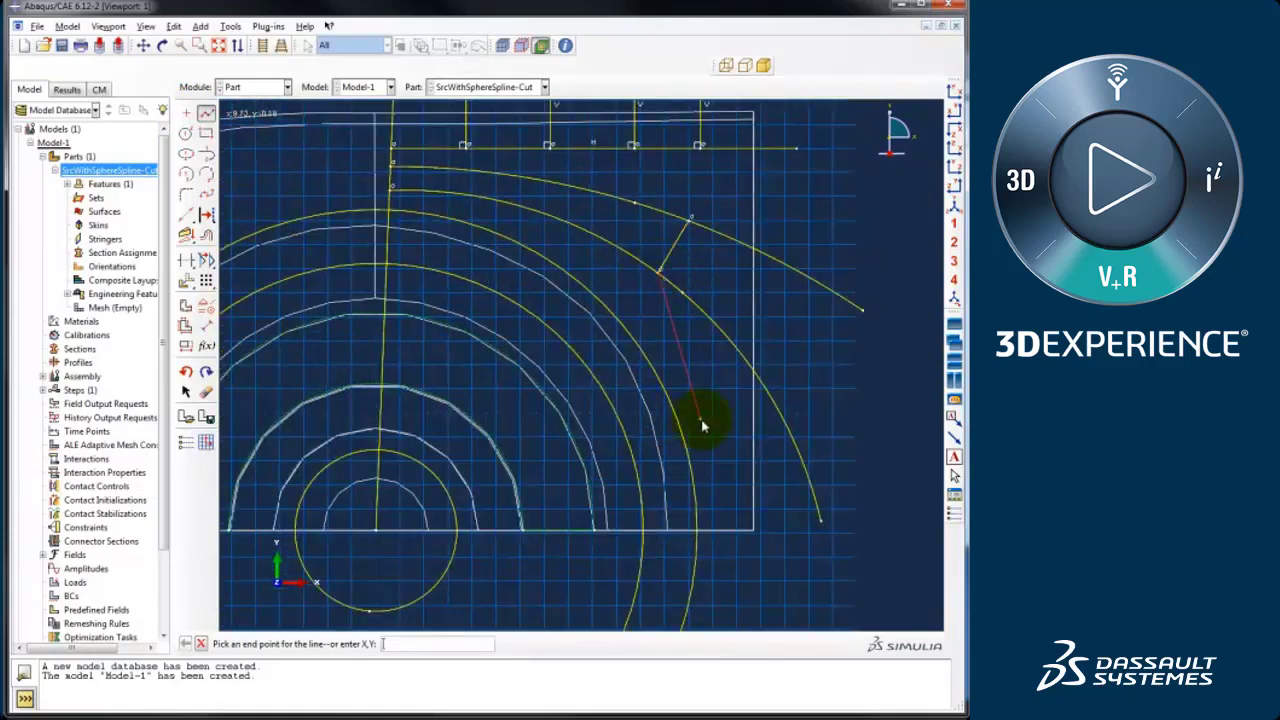
{"action": "left_click", "coordinate": [709, 326]}
{"action": "left_click", "coordinate": [656, 373]}
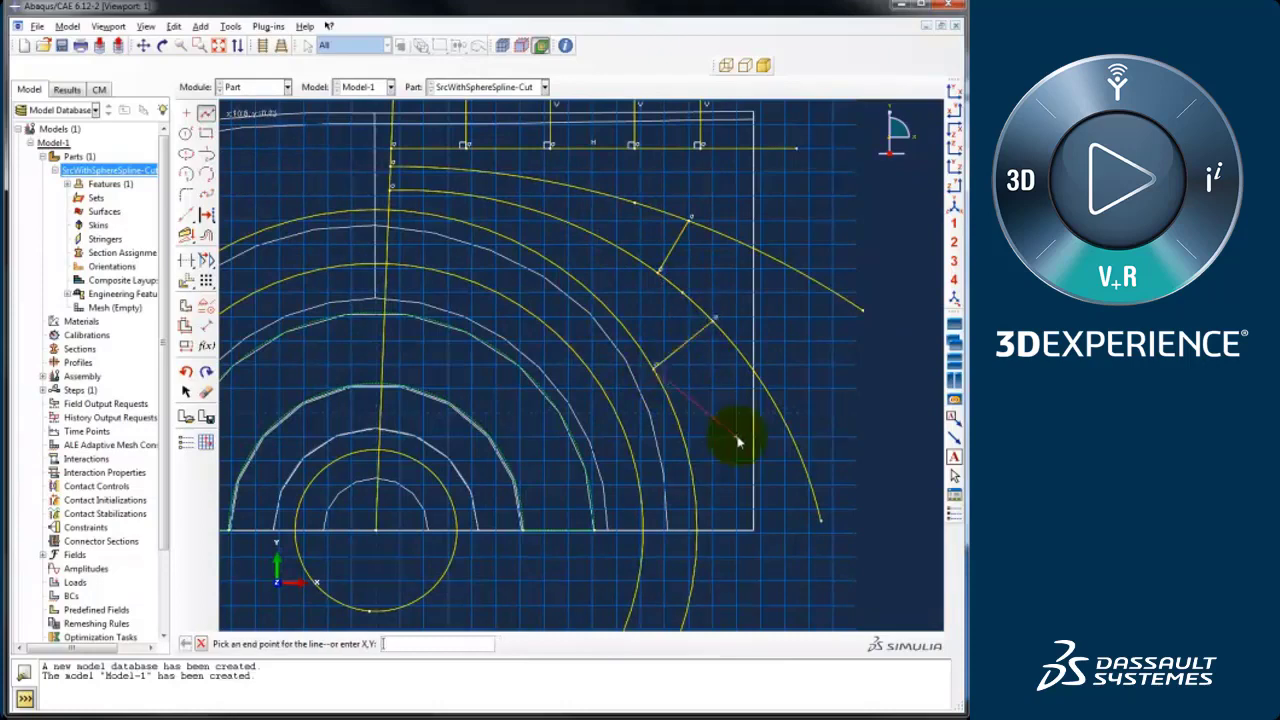
- Finish the section sketch and flip the shell extrusion direction so it points down through the part
{"action": "scroll", "coordinate": [737, 434], "scroll_direction": "down", "scroll_amount": 1}
{"action": "scroll", "coordinate": [725, 494], "scroll_direction": "down", "scroll_amount": 1}
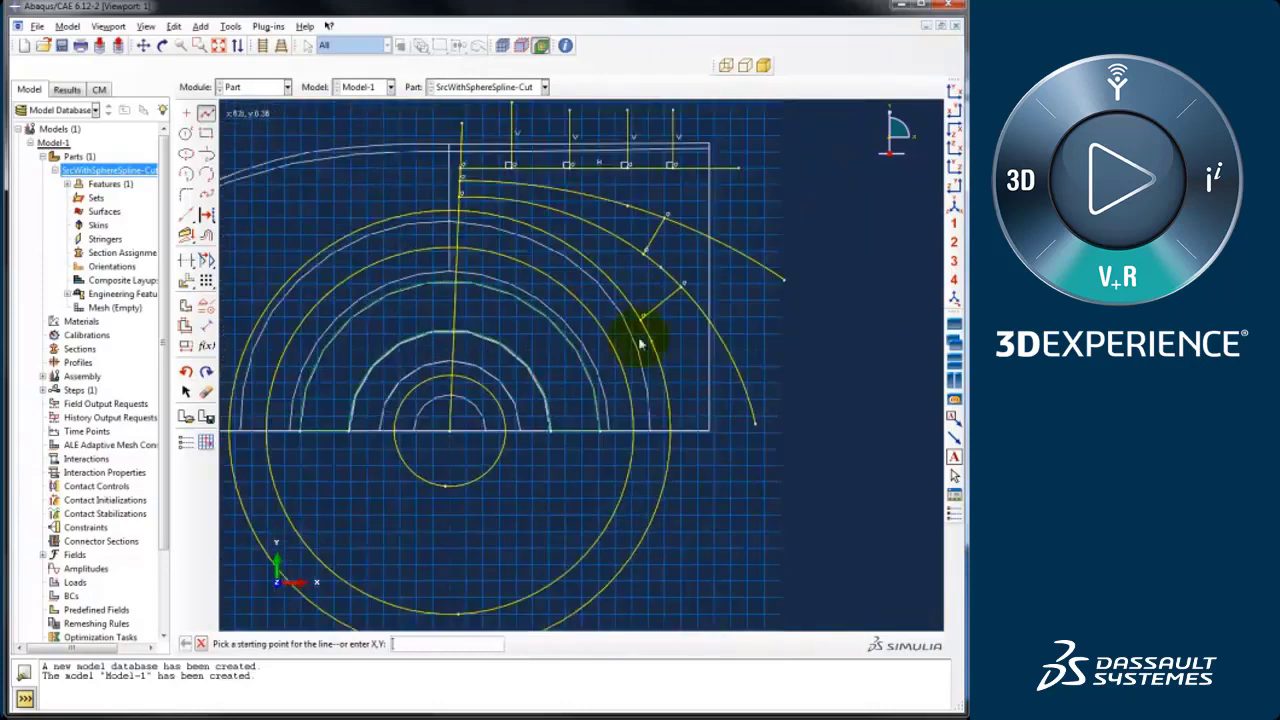
{"action": "scroll", "coordinate": [700, 462], "scroll_direction": "down", "scroll_amount": 1}
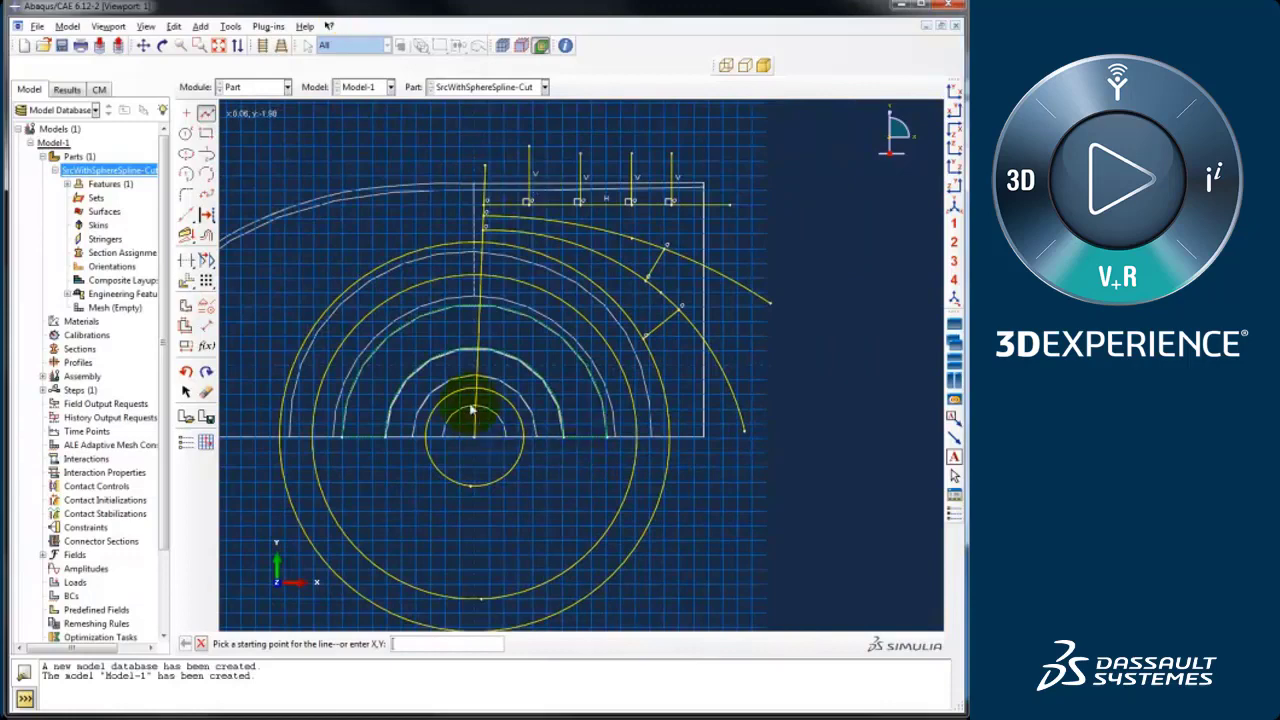
{"action": "scroll", "coordinate": [508, 272], "scroll_direction": "down", "scroll_amount": 1}
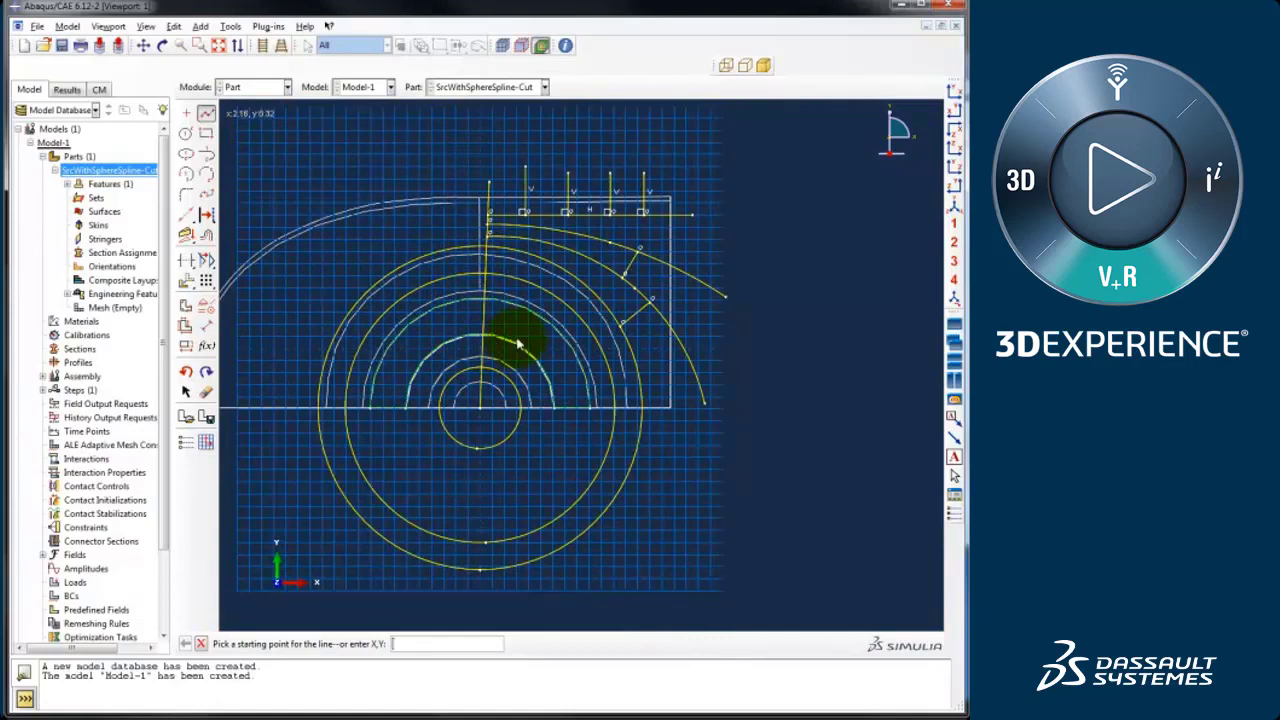
{"action": "scroll", "coordinate": [518, 345], "scroll_direction": "up", "scroll_amount": 1}
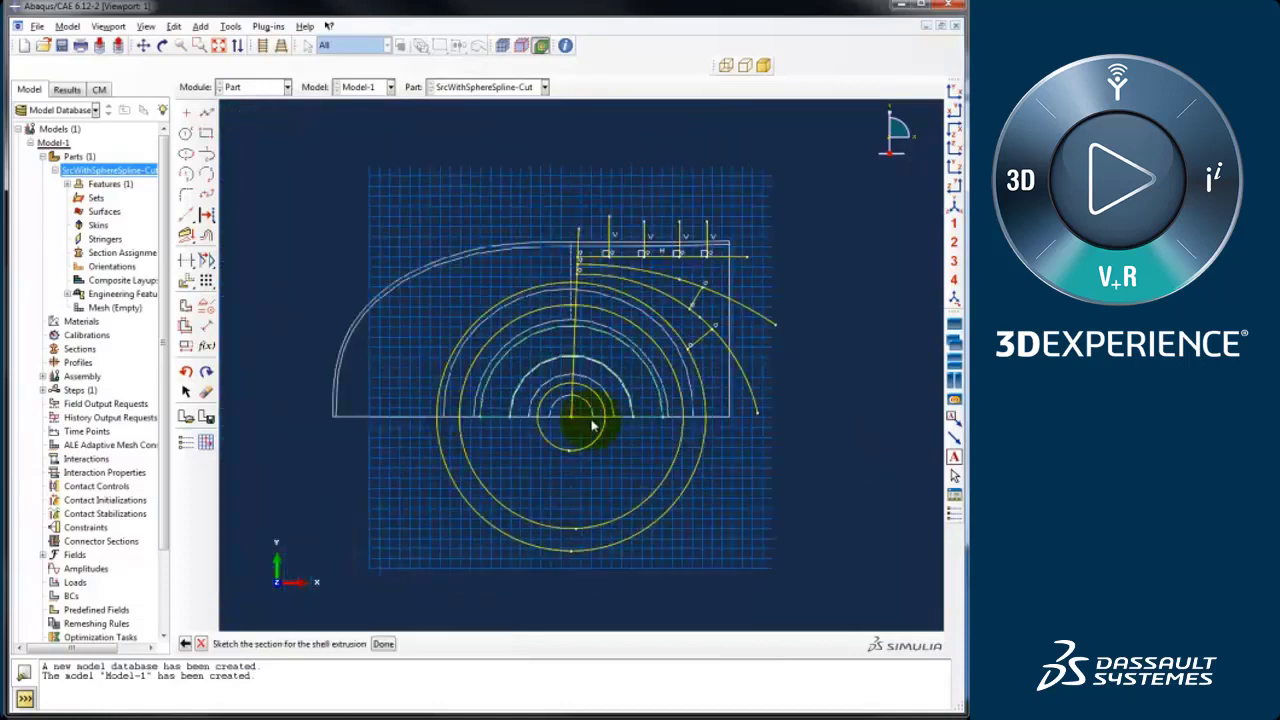
{"action": "middle_click", "coordinate": [589, 424]}
{"action": "left_click_drag", "start_coordinate": [686, 423], "coordinate": [500, 298], "text": "ctrl+alt"}
{"action": "left_click", "coordinate": [173, 171]}
{"action": "left_click_drag", "start_coordinate": [560, 335], "coordinate": [553, 330], "text": "ctrl+alt"}
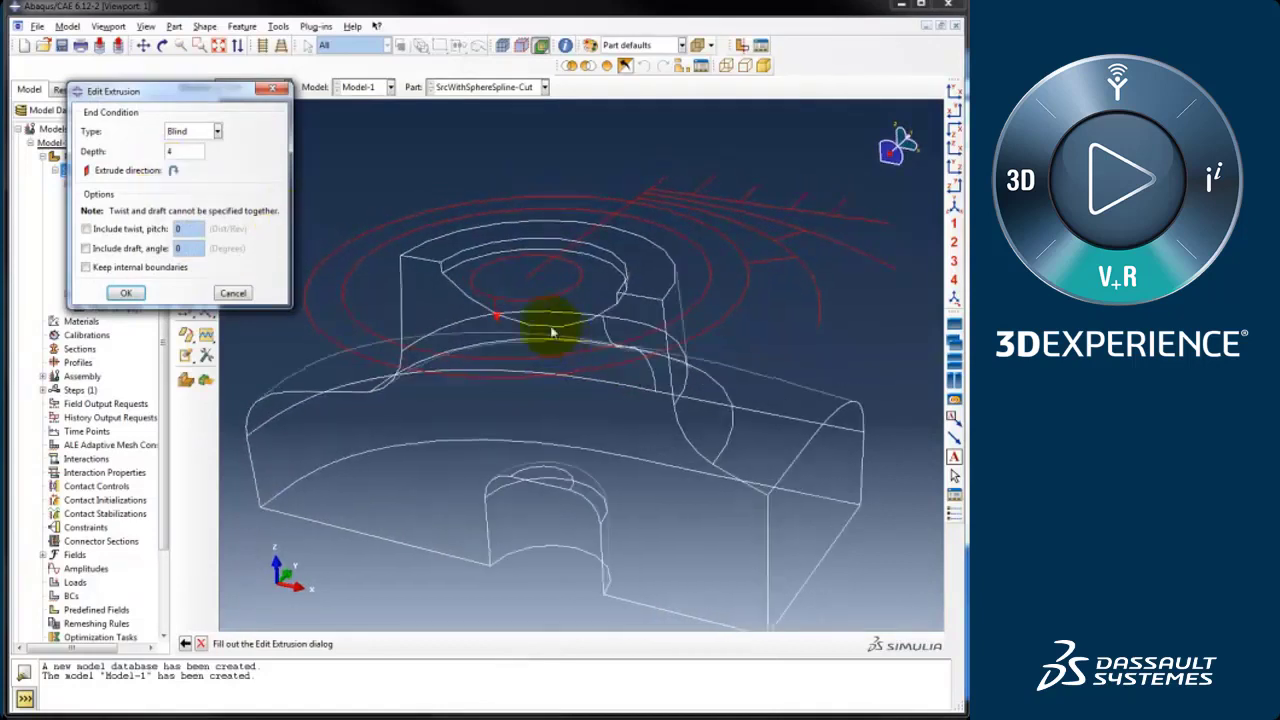
- Keep internal boundaries and create the shell extrusion with a blind depth of 26
{"action": "left_click", "coordinate": [105, 267]}
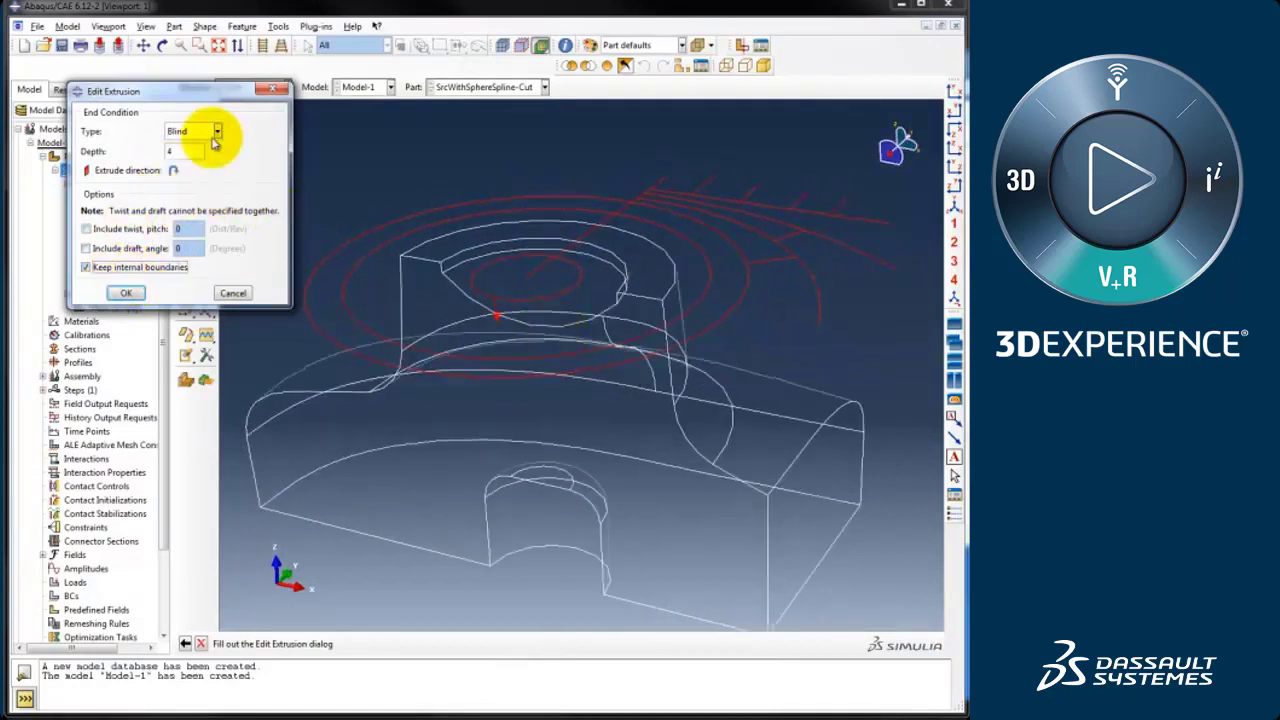
{"action": "double_click", "coordinate": [188, 150]}
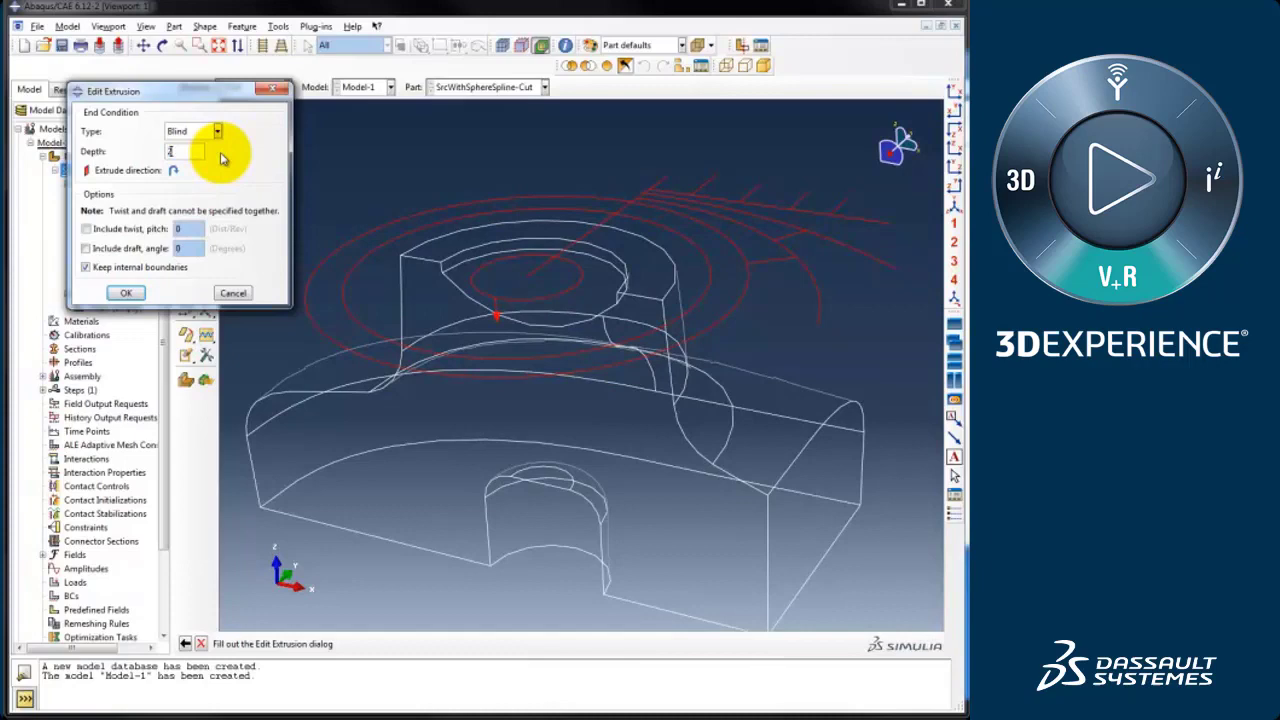
{"action": "scroll", "coordinate": [373, 209], "scroll_direction": "down", "scroll_amount": 1}
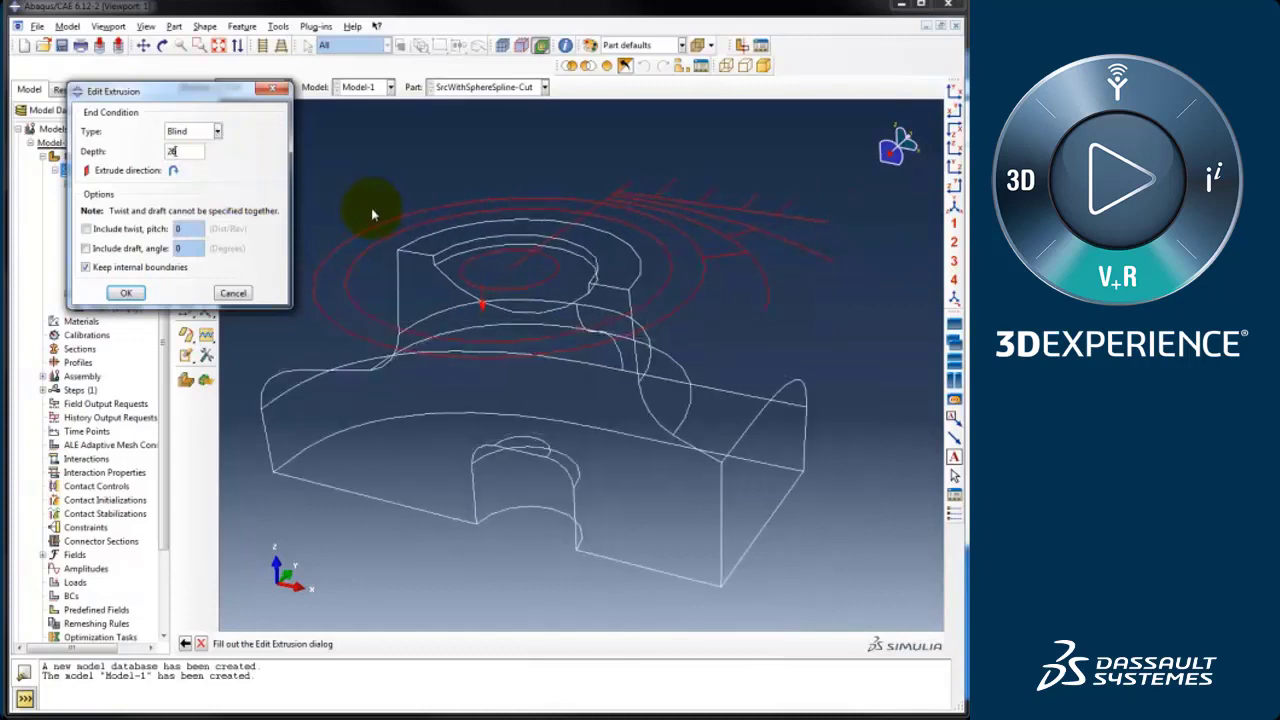
{"action": "left_click", "coordinate": [127, 292]}
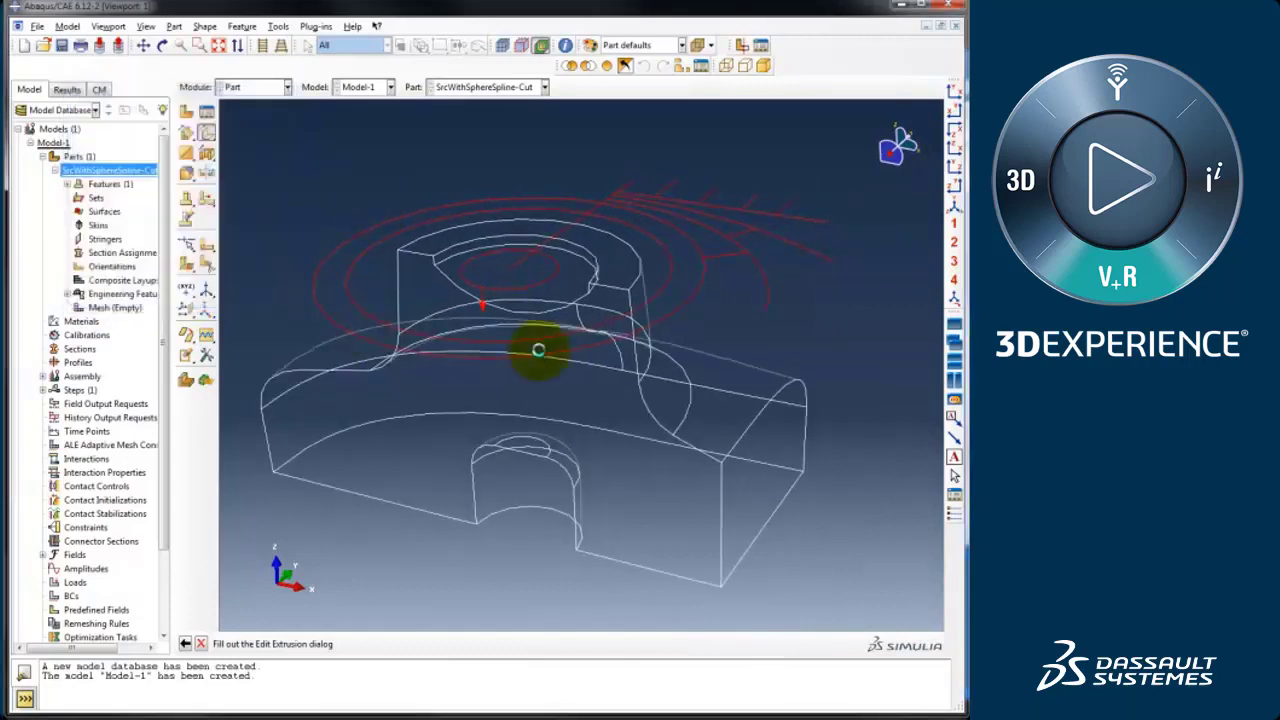
- Shade the extruded part and inspect the meshability colours of its solid and shell regions in the Mesh module
{"action": "left_click_drag", "start_coordinate": [540, 355], "coordinate": [543, 343], "text": "ctrl+alt"}
{"action": "left_click", "coordinate": [762, 66]}
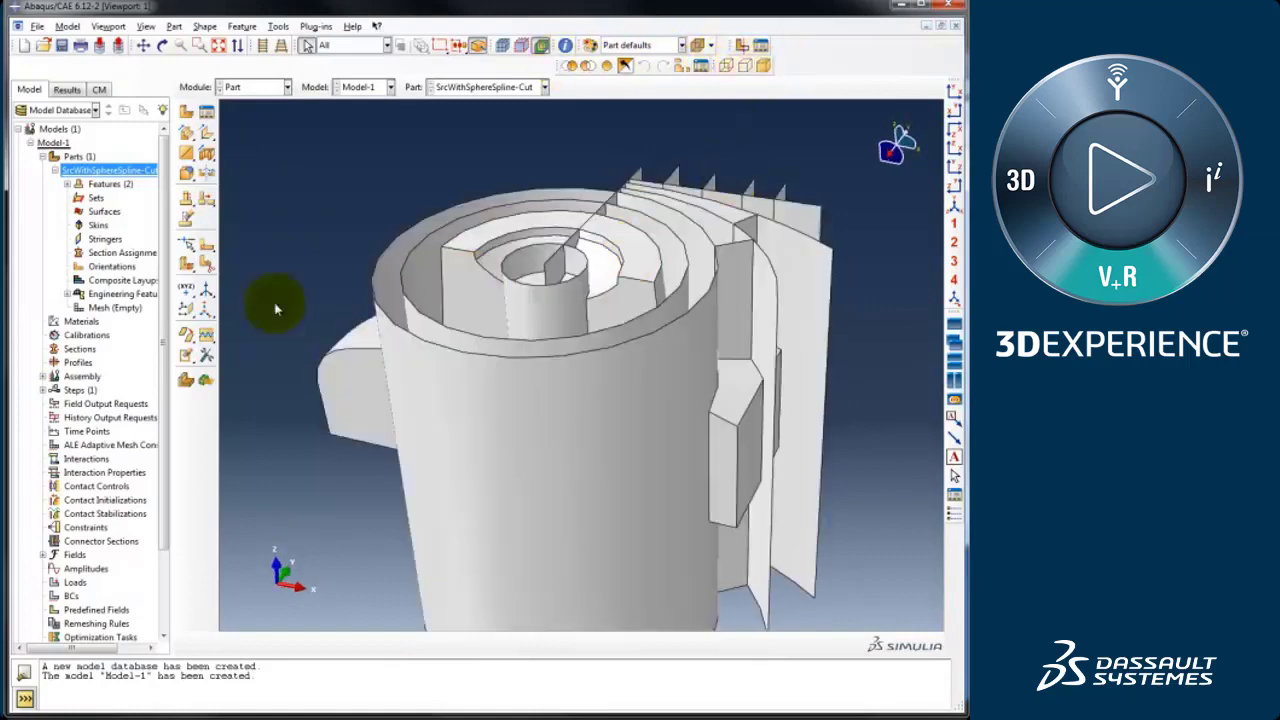
{"action": "double_click", "coordinate": [115, 307]}
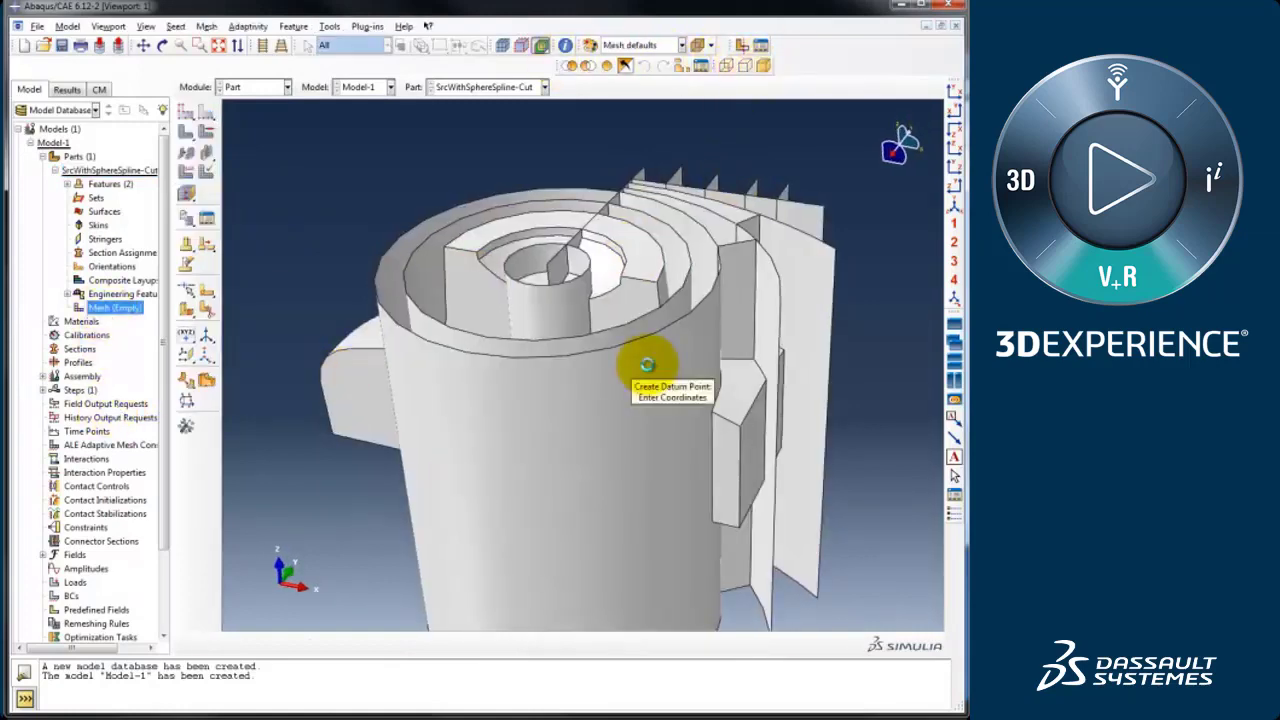
{"action": "left_click_drag", "start_coordinate": [648, 365], "coordinate": [555, 358], "text": "ctrl+alt"}
- Return to the SrcWithSphereSpline-Cut part's geometry and remove all its cells from the display, leaving only the extruded shell faces
{"action": "right_click", "coordinate": [122, 170]}
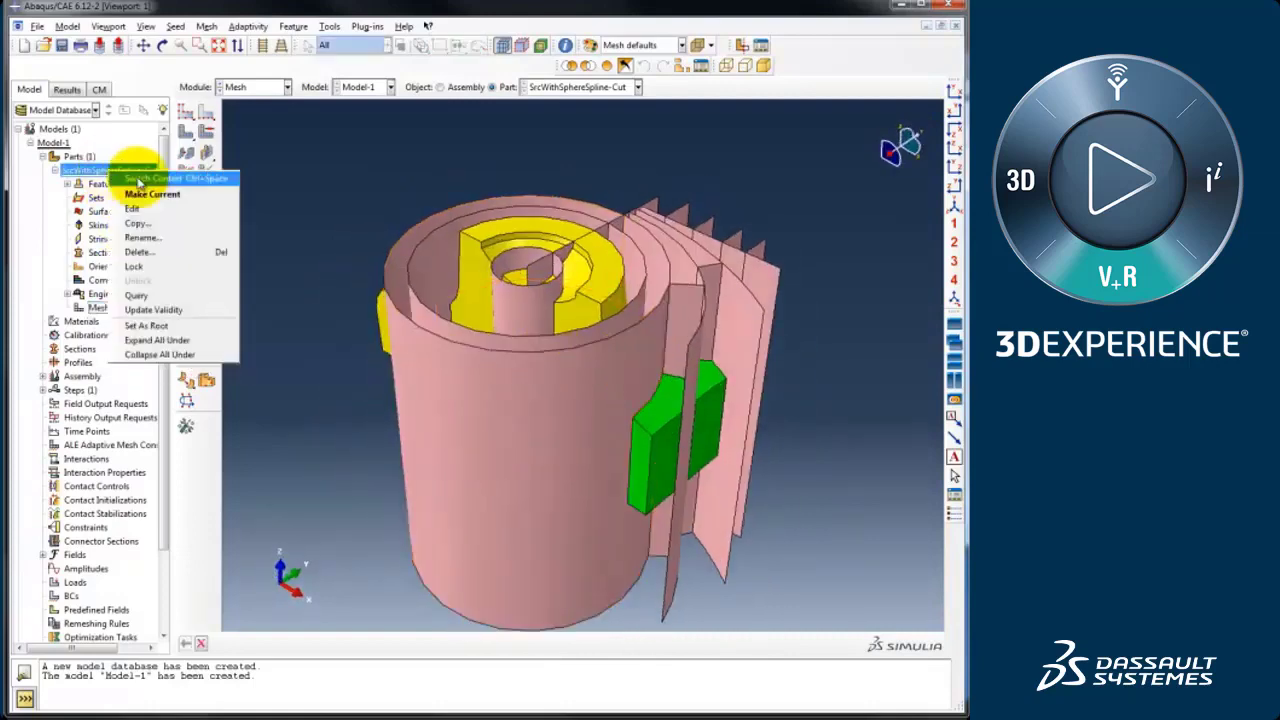
{"action": "left_click", "coordinate": [139, 179]}
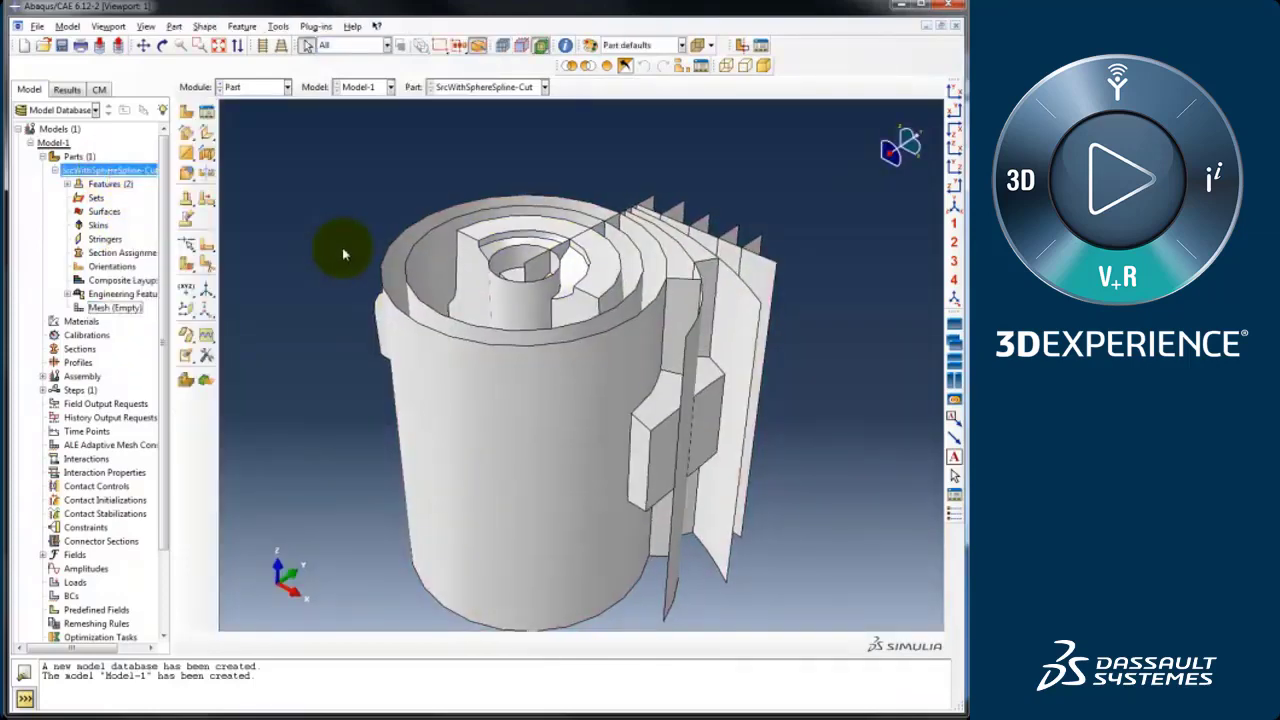
{"action": "left_click", "coordinate": [587, 68]}
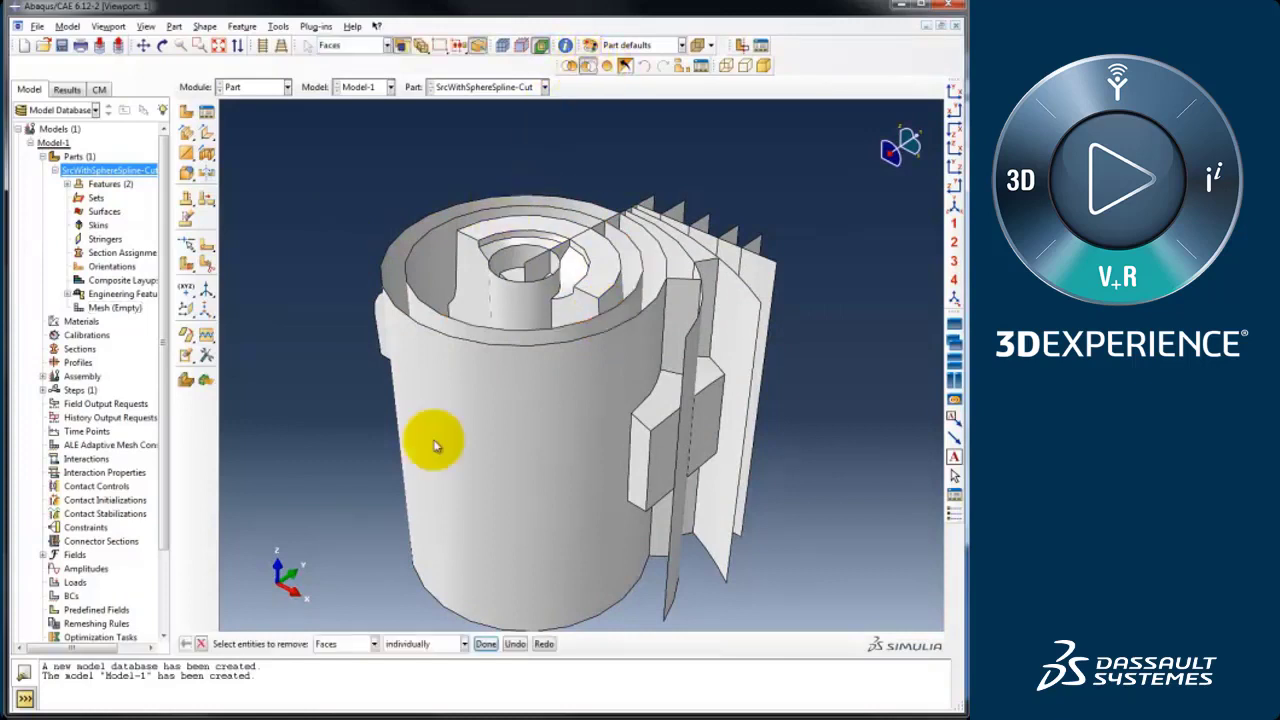
{"action": "left_click", "coordinate": [340, 646]}
{"action": "left_click", "coordinate": [338, 650]}
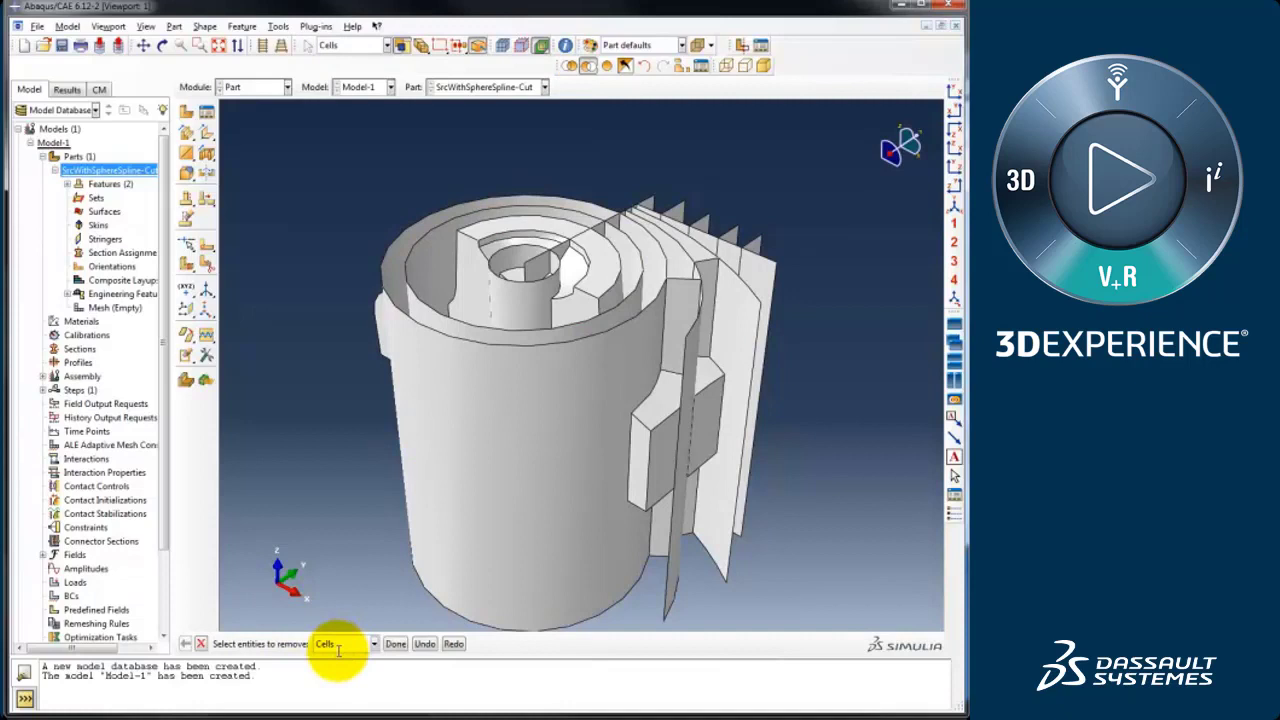
{"action": "left_click_drag", "start_coordinate": [321, 138], "coordinate": [928, 634]}
{"action": "middle_click", "coordinate": [761, 503]}
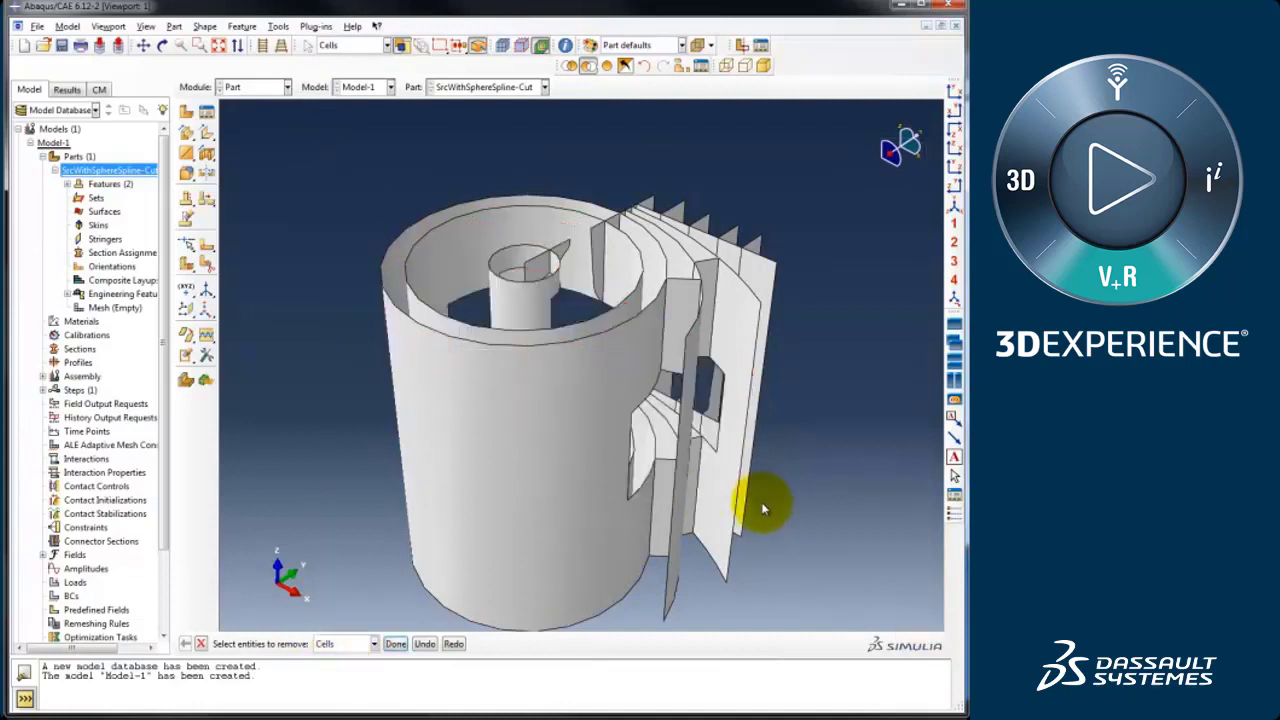
- Delete all the displayed shell faces from the part with the Remove Faces geometry repair
{"action": "left_click", "coordinate": [186, 356]}
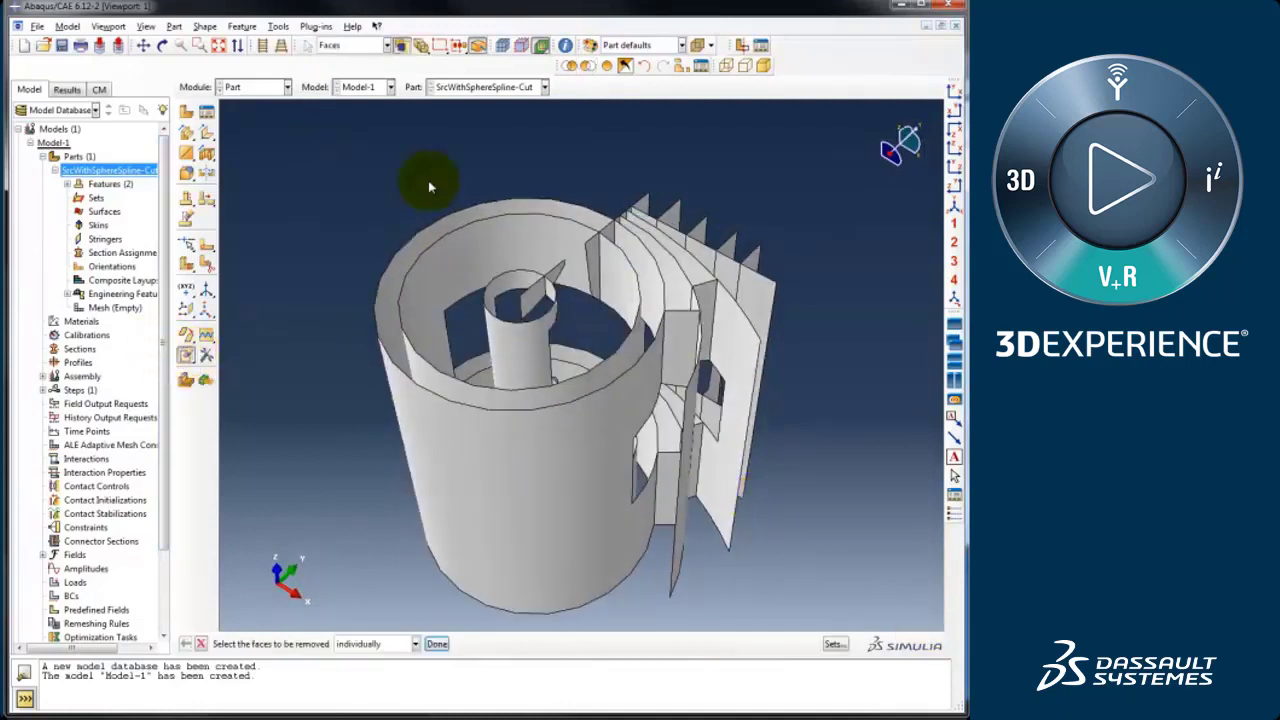
{"action": "left_click_drag", "start_coordinate": [337, 149], "coordinate": [875, 605]}
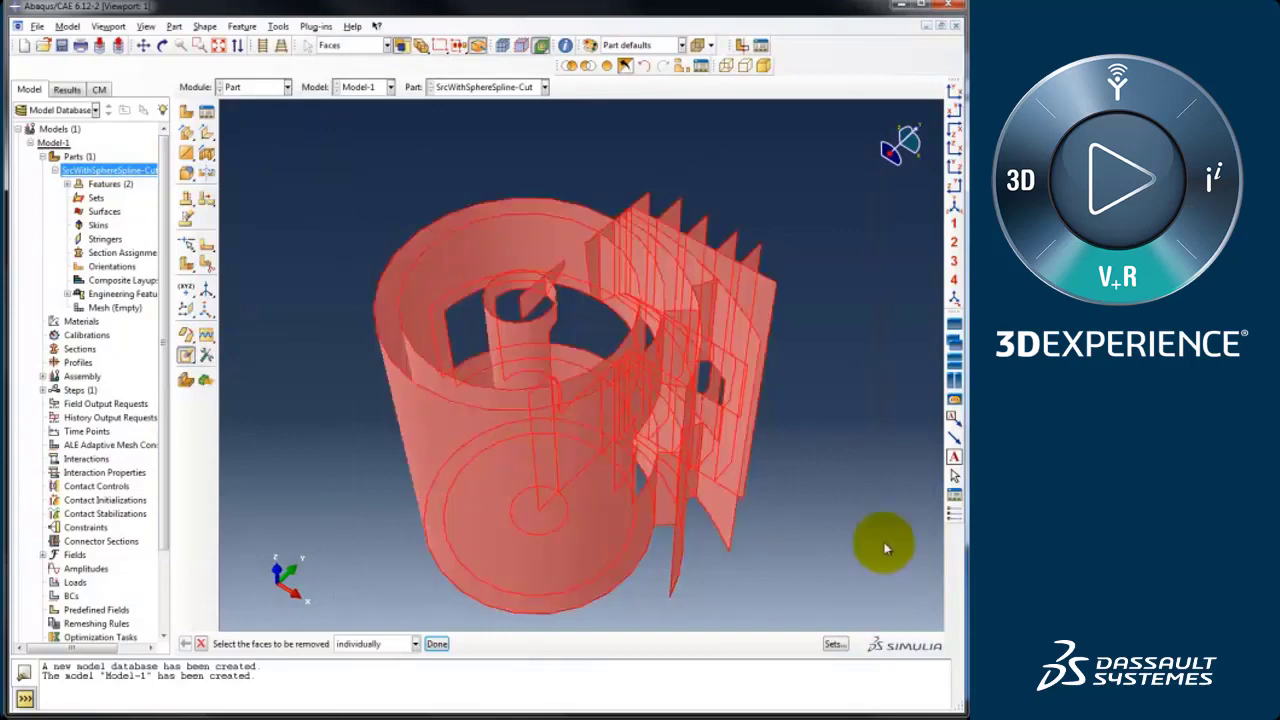
{"action": "middle_click", "coordinate": [835, 510]}
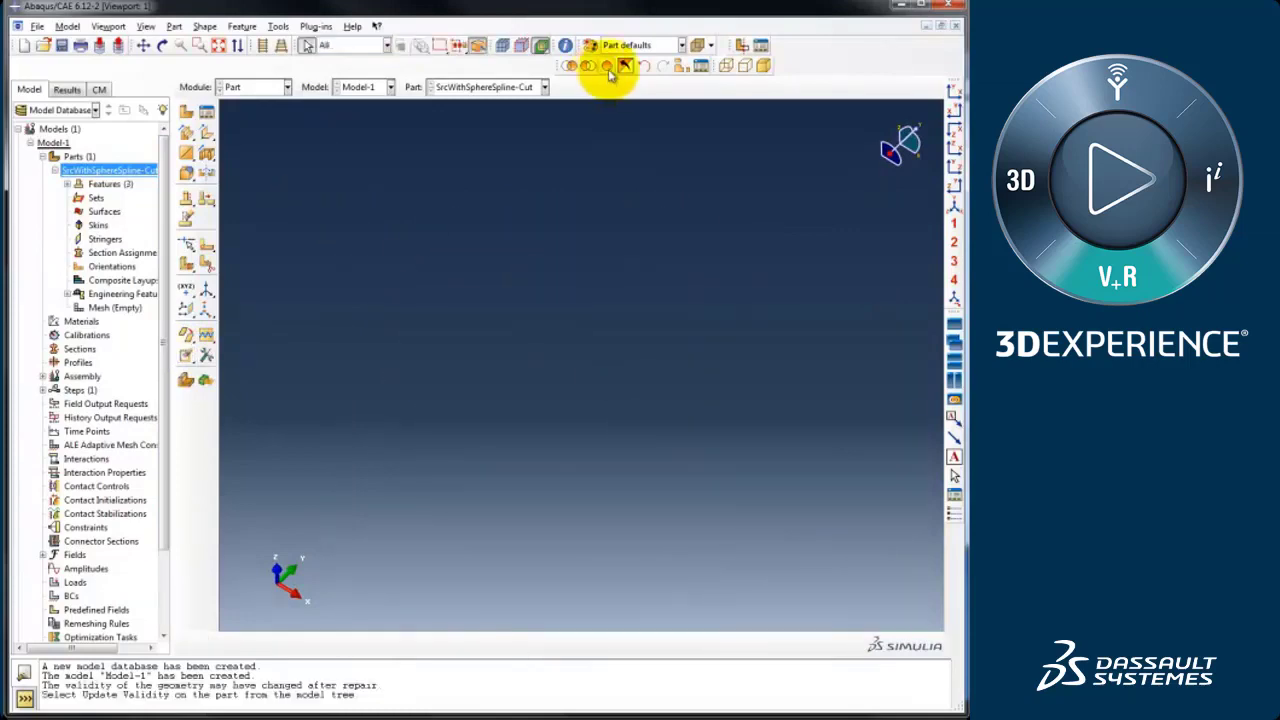
- Restore the display of the whole part and bring it into the Mesh module, showing the side split by the imprinted edges
{"action": "left_click", "coordinate": [608, 70]}
{"action": "left_click_drag", "start_coordinate": [516, 374], "coordinate": [604, 540], "text": "ctrl+alt"}
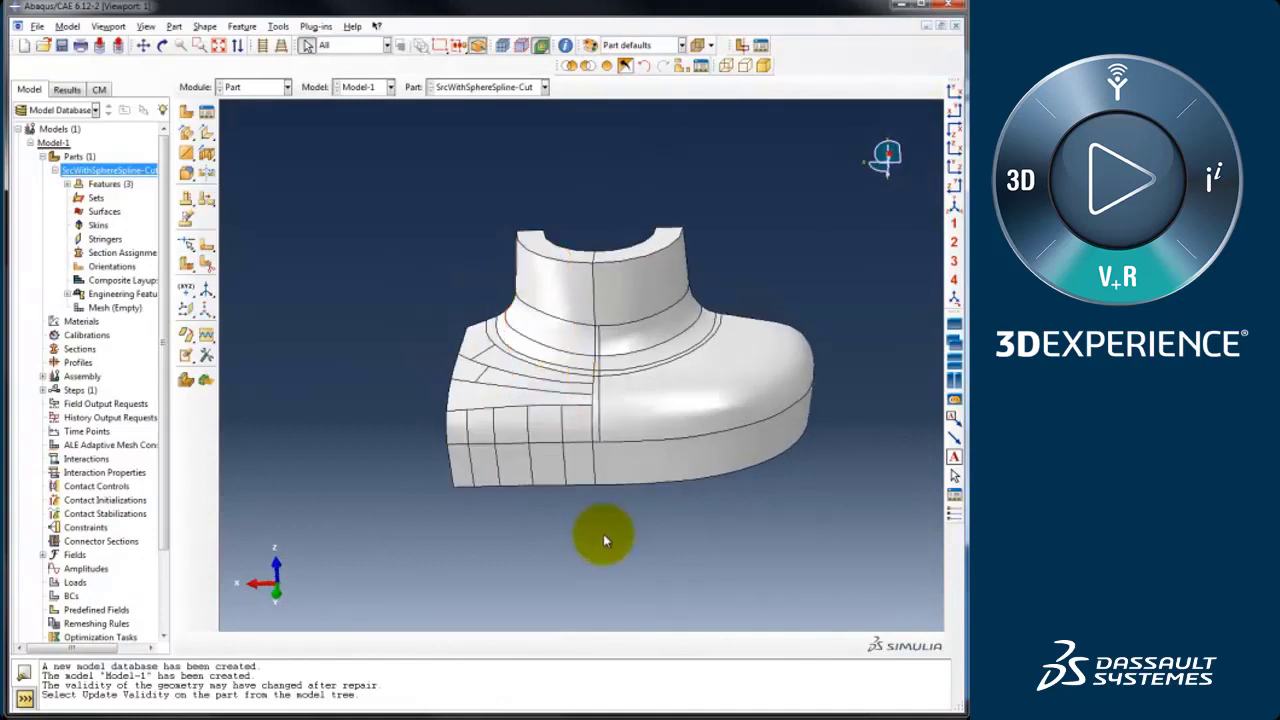
{"action": "double_click", "coordinate": [115, 307]}
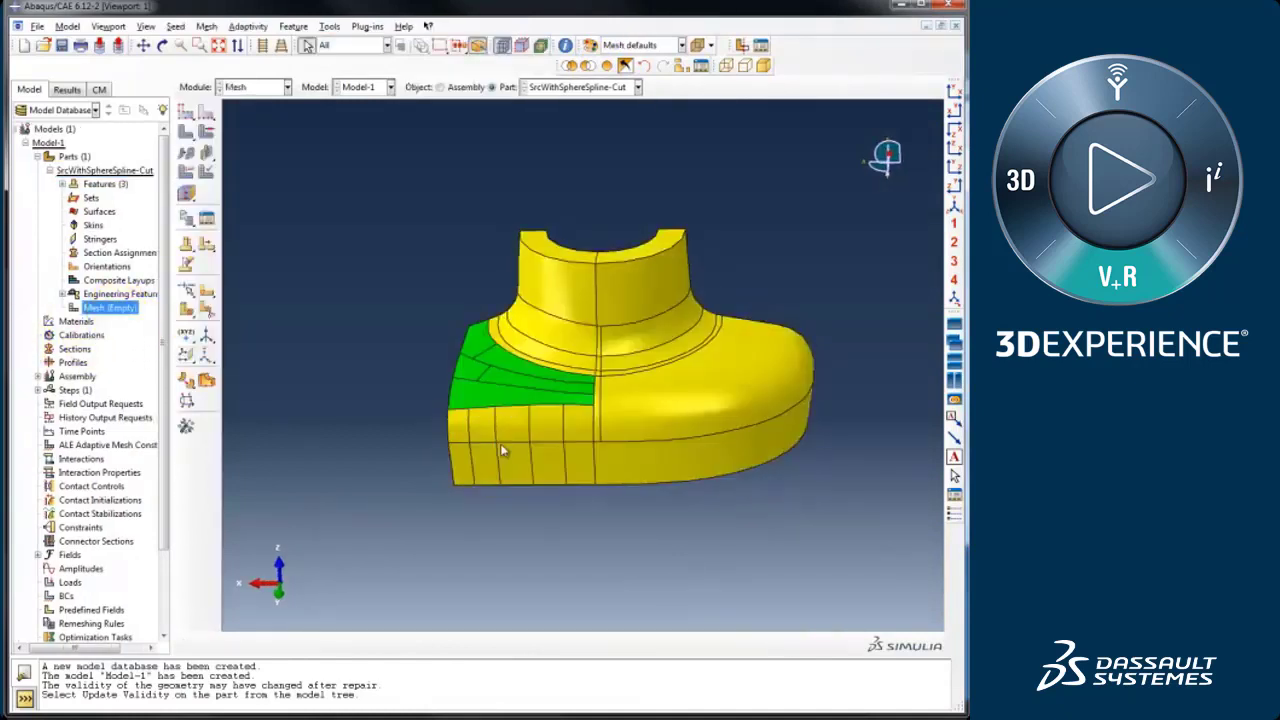
{"action": "left_click_drag", "start_coordinate": [540, 449], "coordinate": [380, 357], "text": "ctrl+alt"}
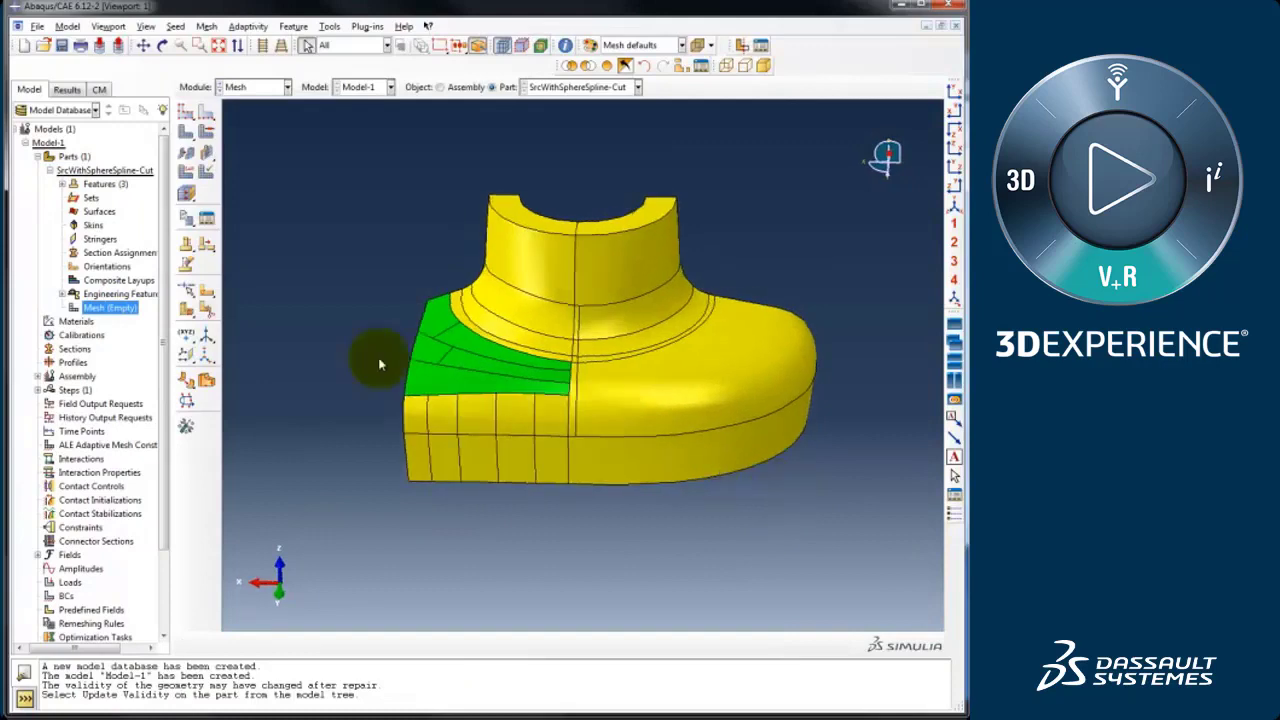
- Combine the narrow vertical strip face below the neck with the adjoining large rounded face using virtual topology
{"action": "left_click", "coordinate": [186, 380]}
{"action": "scroll", "coordinate": [603, 515], "scroll_direction": "up", "scroll_amount": 3}
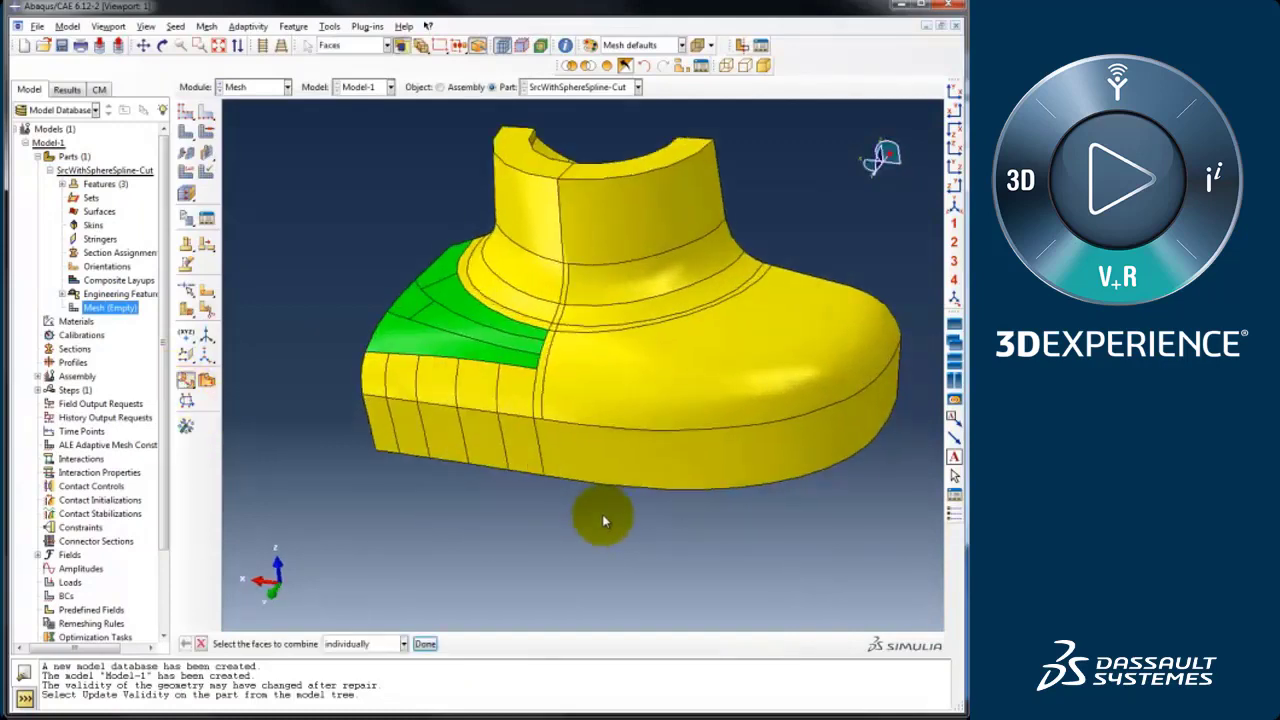
{"action": "left_click_drag", "start_coordinate": [602, 514], "coordinate": [598, 452], "text": "ctrl+alt"}
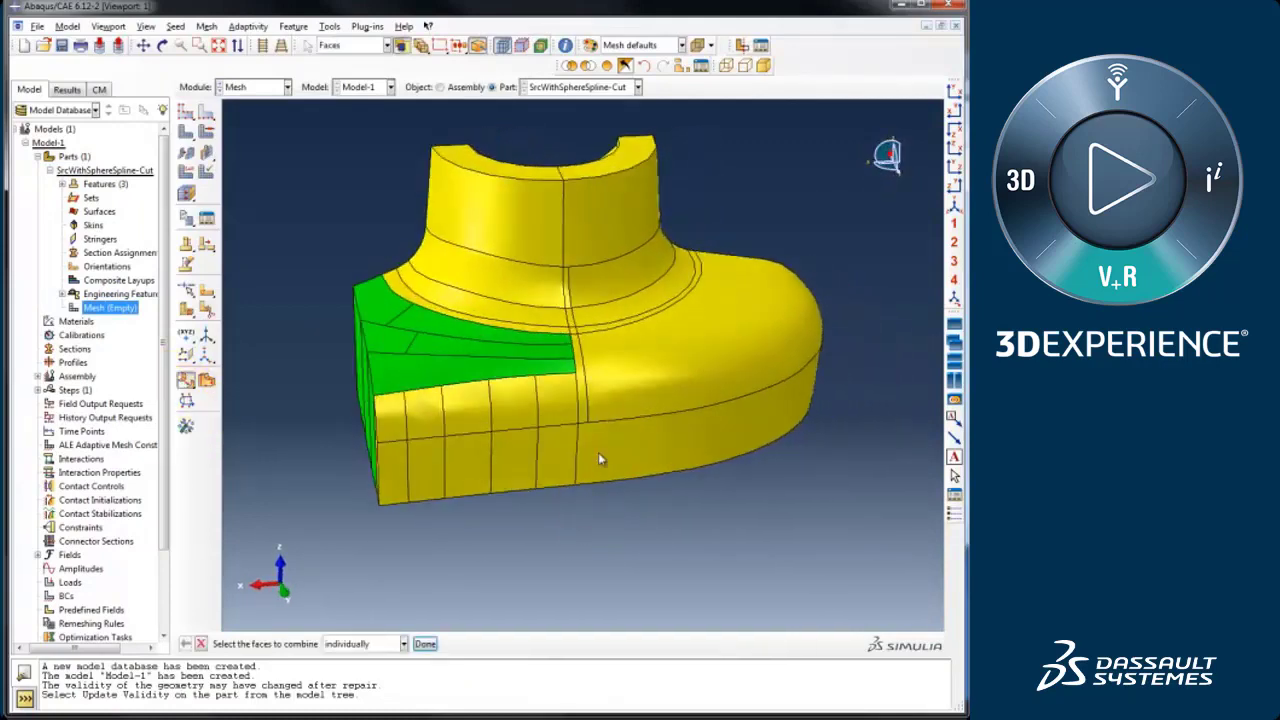
{"action": "left_click", "coordinate": [626, 377], "text": "shift"}
{"action": "middle_click", "coordinate": [647, 508]}
{"action": "middle_click", "coordinate": [642, 521]}
{"action": "middle_click", "coordinate": [722, 540]}
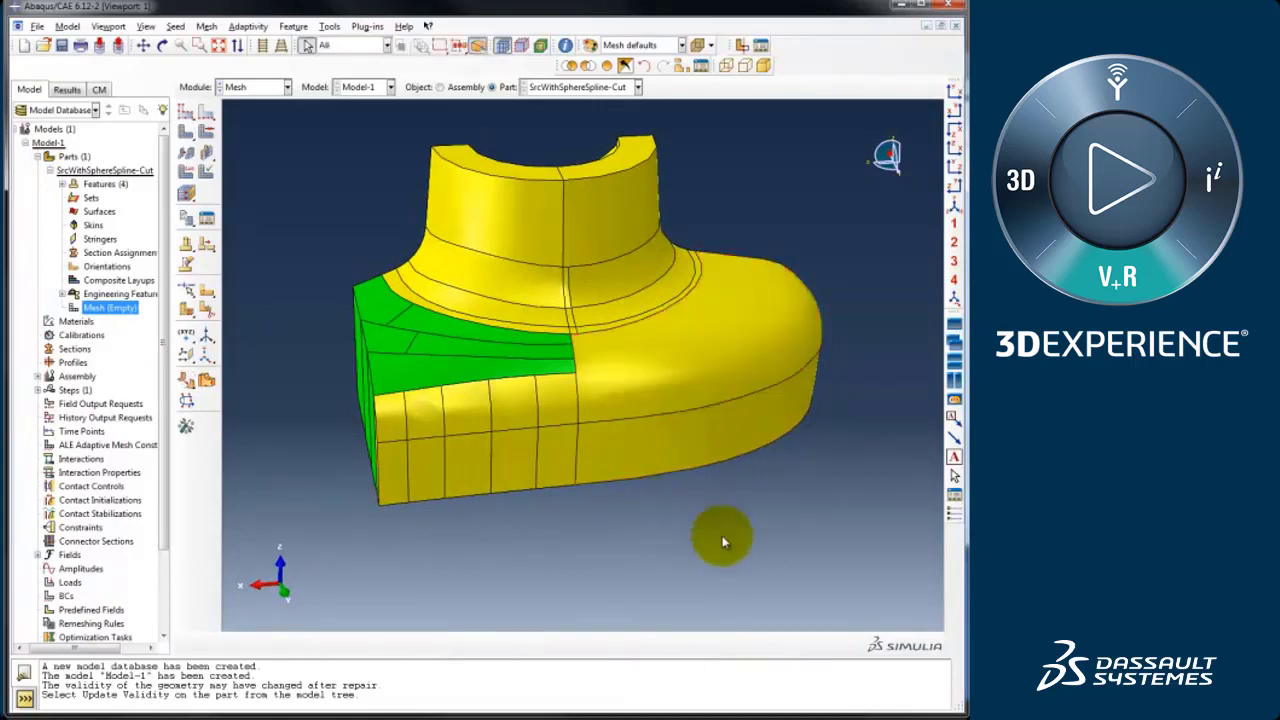
{"action": "left_click_drag", "start_coordinate": [537, 491], "coordinate": [500, 392], "text": "ctrl+alt"}
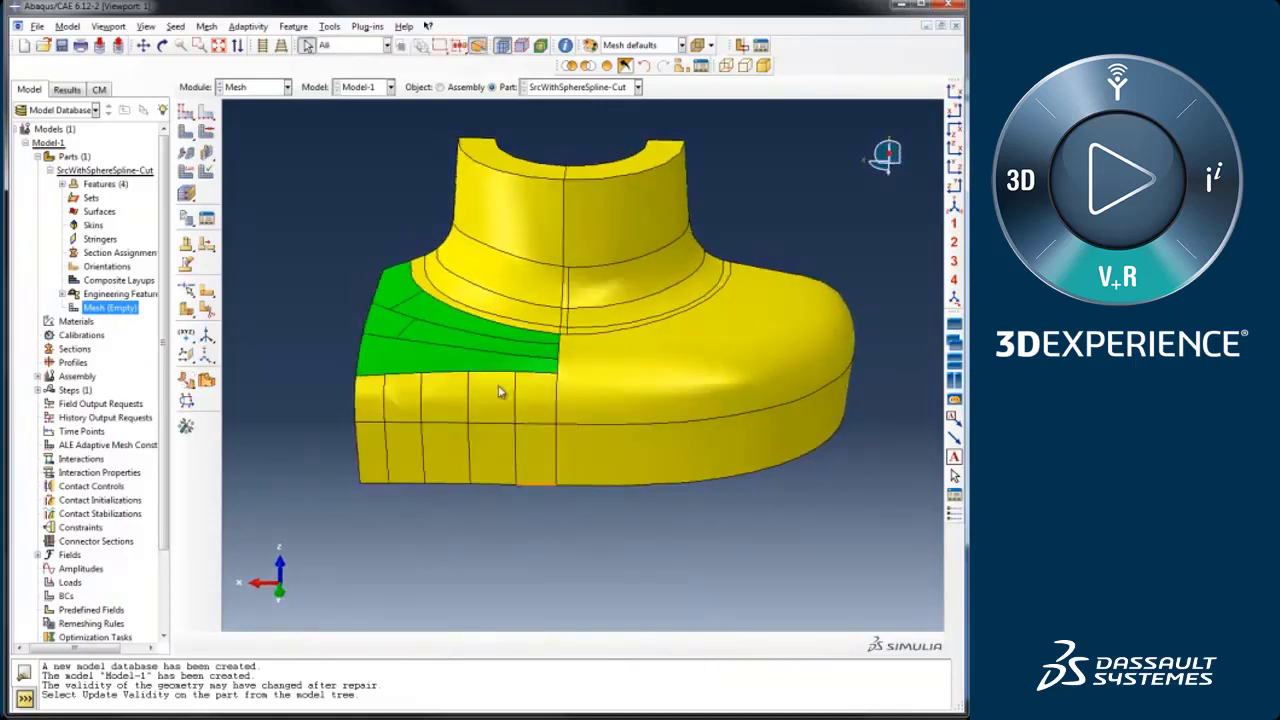
- Seed the whole part with an approximate global element size of 0.35, keeping curvature control on with a 0.1 maximum deviation factor
{"action": "left_click_drag", "start_coordinate": [449, 520], "coordinate": [634, 424], "text": "ctrl+alt"}
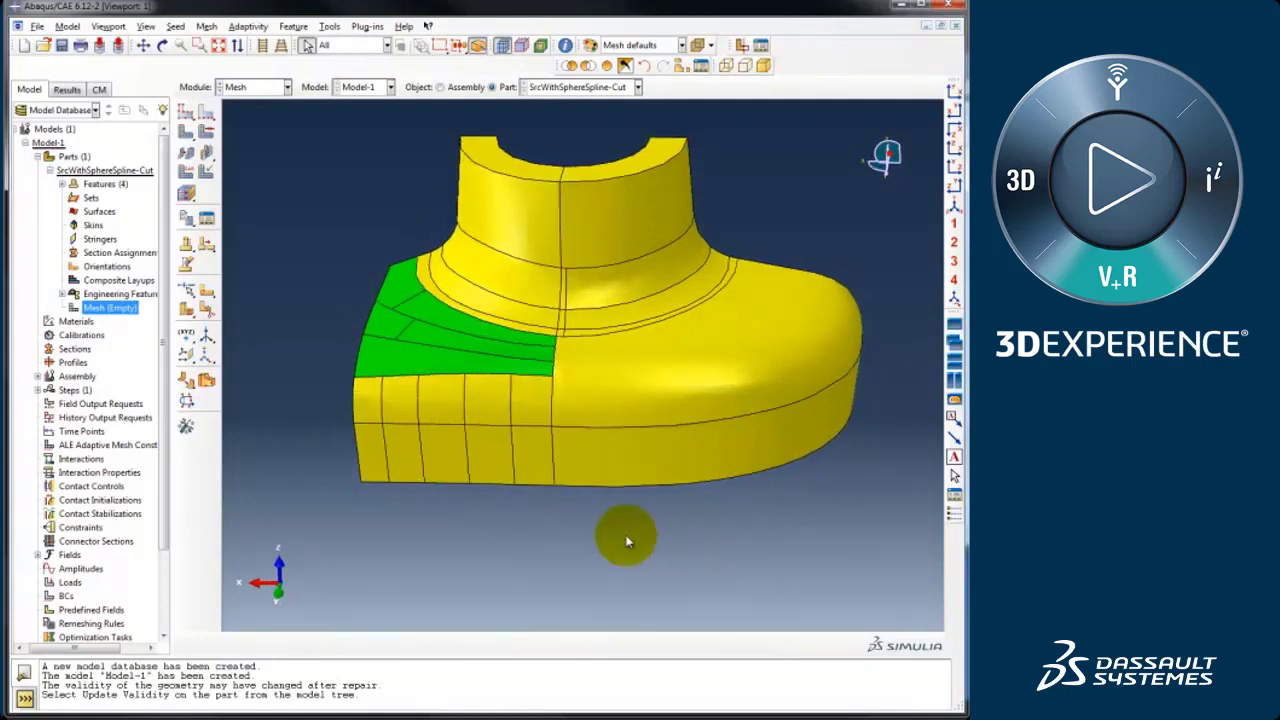
{"action": "left_click_drag", "start_coordinate": [622, 545], "coordinate": [623, 548], "text": "ctrl+alt"}
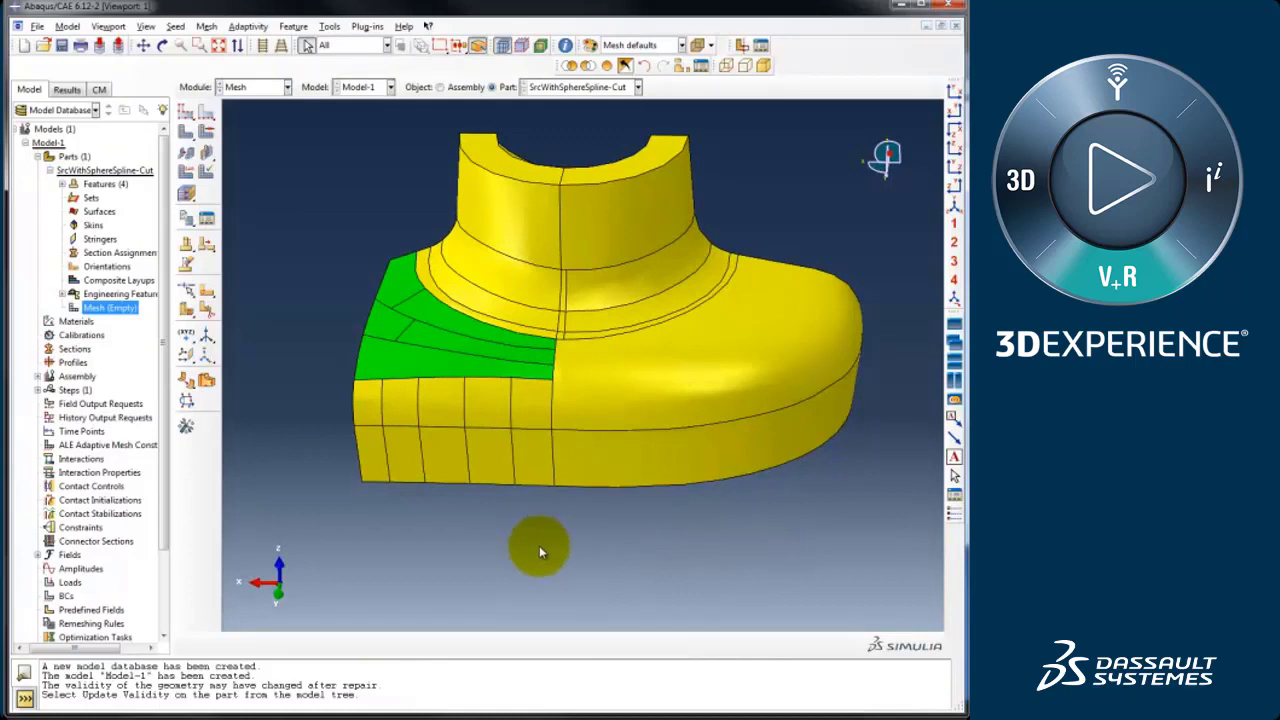
{"action": "left_click", "coordinate": [175, 26]}
{"action": "left_click", "coordinate": [190, 44]}
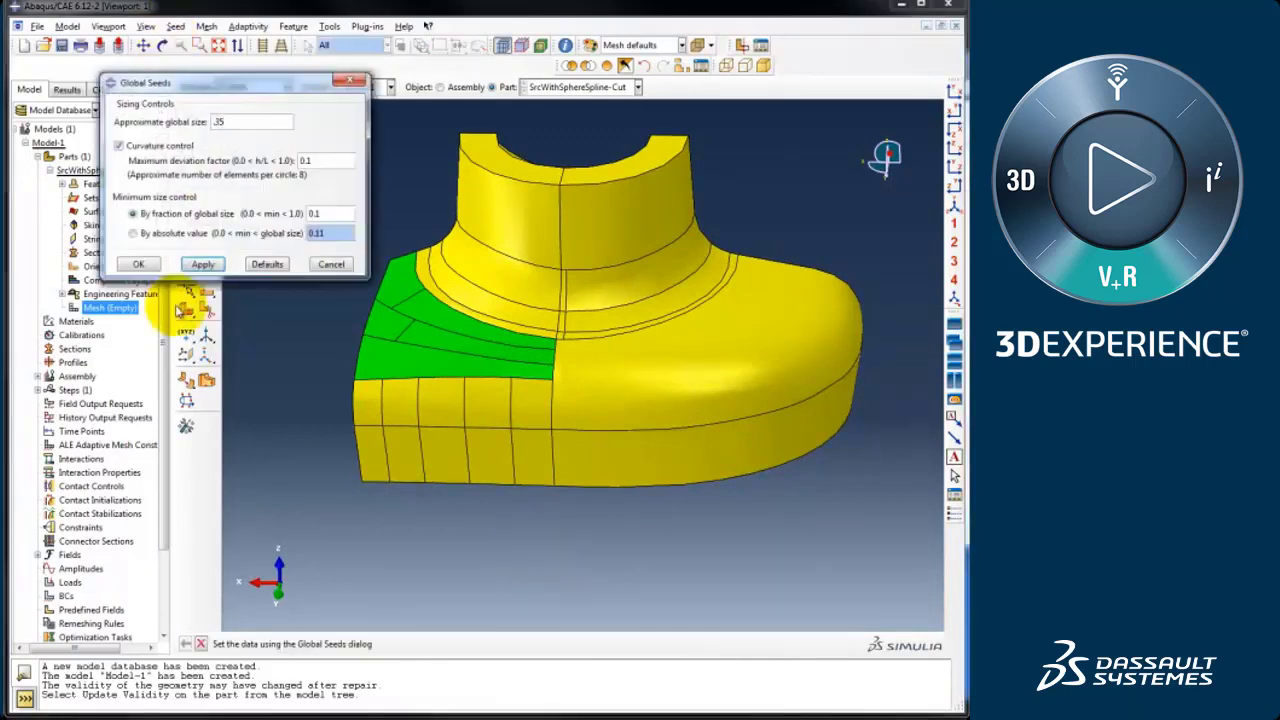
{"action": "left_click", "coordinate": [139, 264]}
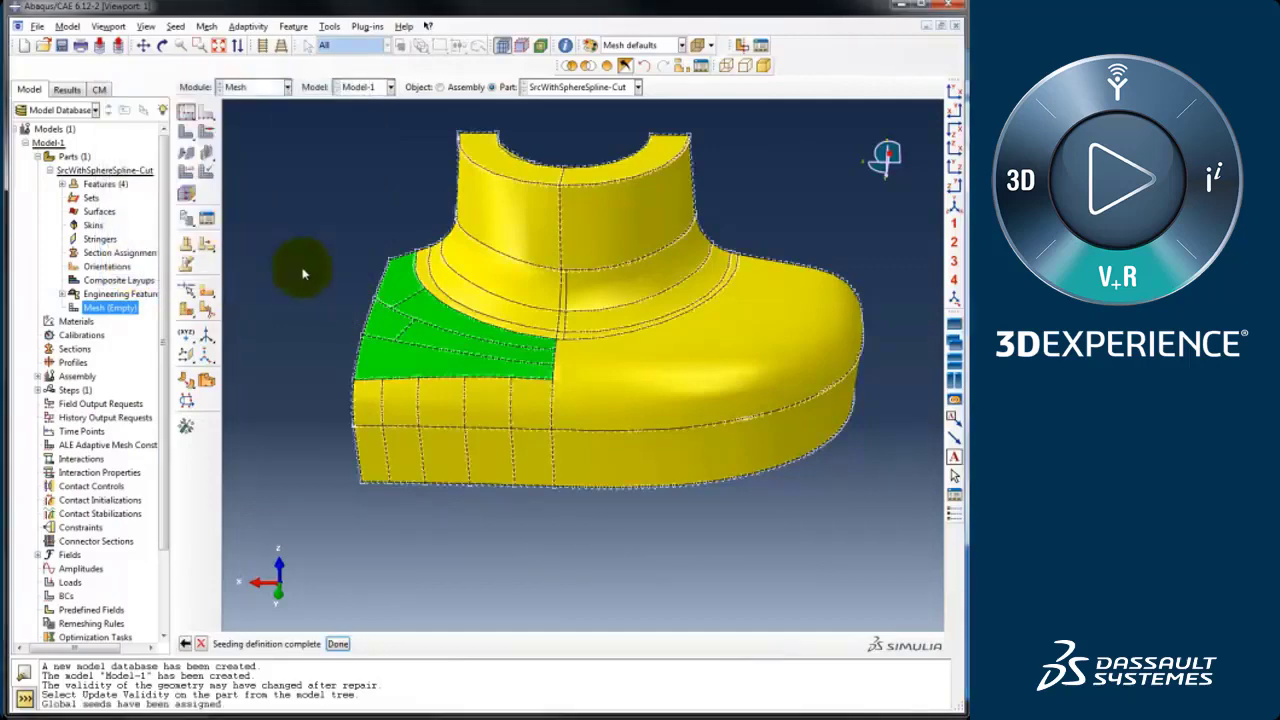
{"action": "middle_click", "coordinate": [295, 217]}
- Generate the mesh on the whole SrcWithSphereSpline-Cut part
{"action": "left_click_drag", "start_coordinate": [390, 280], "coordinate": [349, 264], "text": "ctrl+alt"}
{"action": "left_click", "coordinate": [186, 131]}
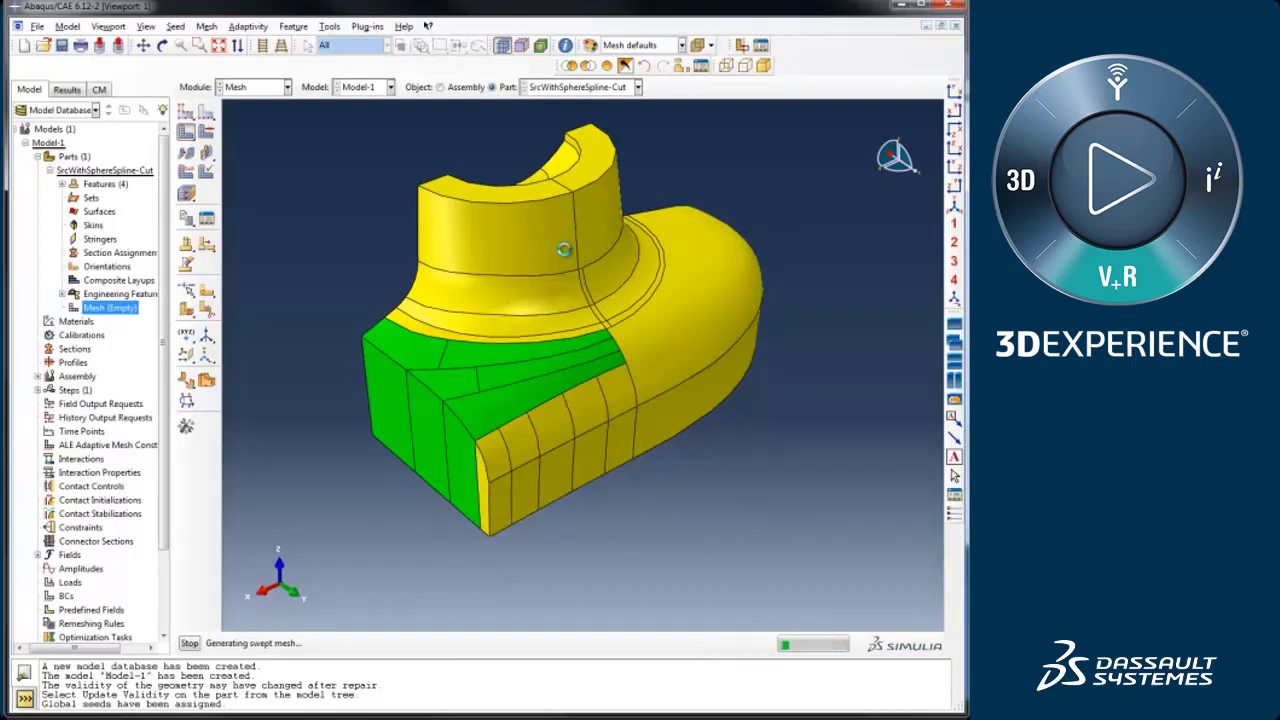
{"action": "left_click_drag", "start_coordinate": [550, 366], "coordinate": [651, 471], "text": "ctrl+alt"}
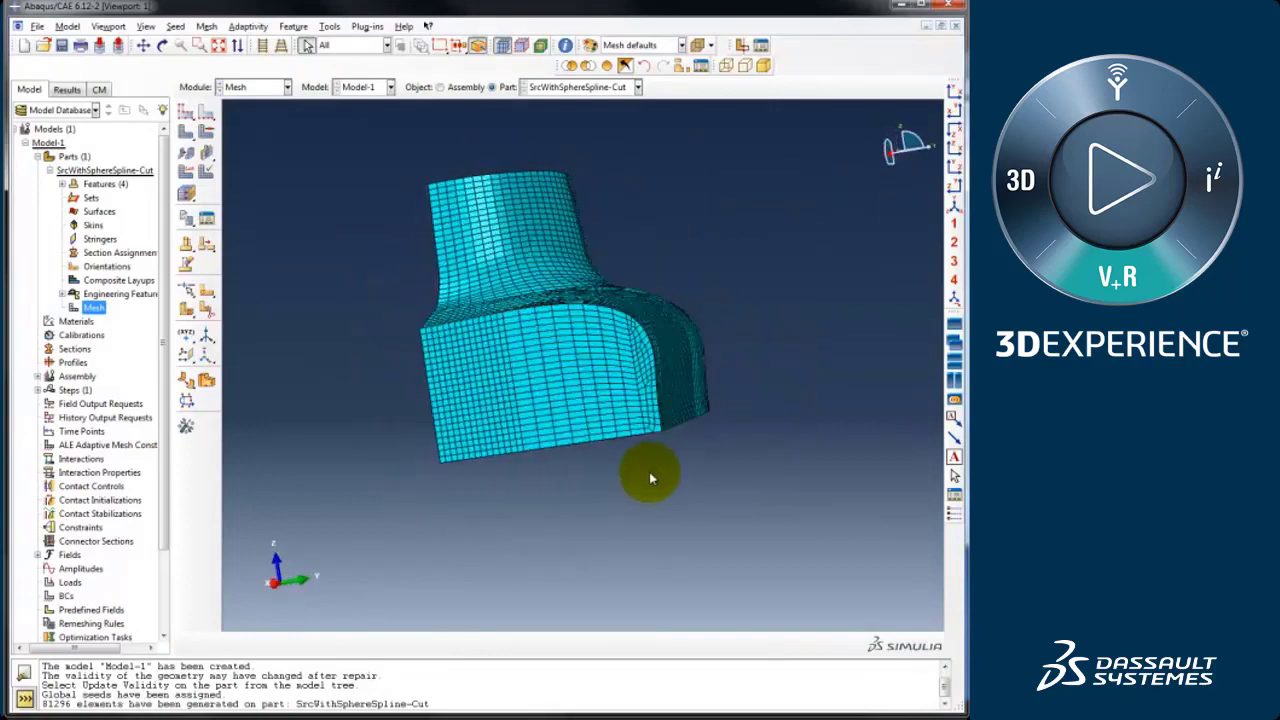
- Expand the part's feature history and examine the finished mesh from the cut face, the underside and the imprinted side
{"action": "left_click", "coordinate": [62, 184]}
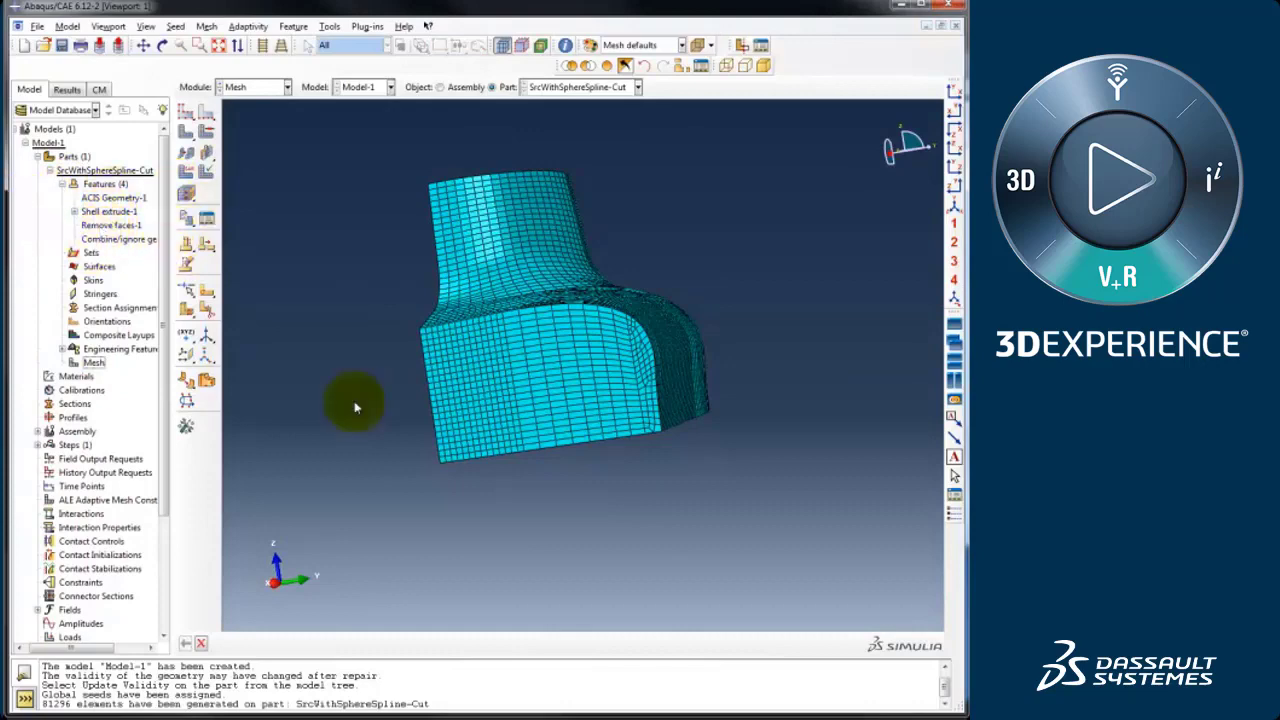
{"action": "left_click_drag", "start_coordinate": [557, 492], "coordinate": [767, 518]}
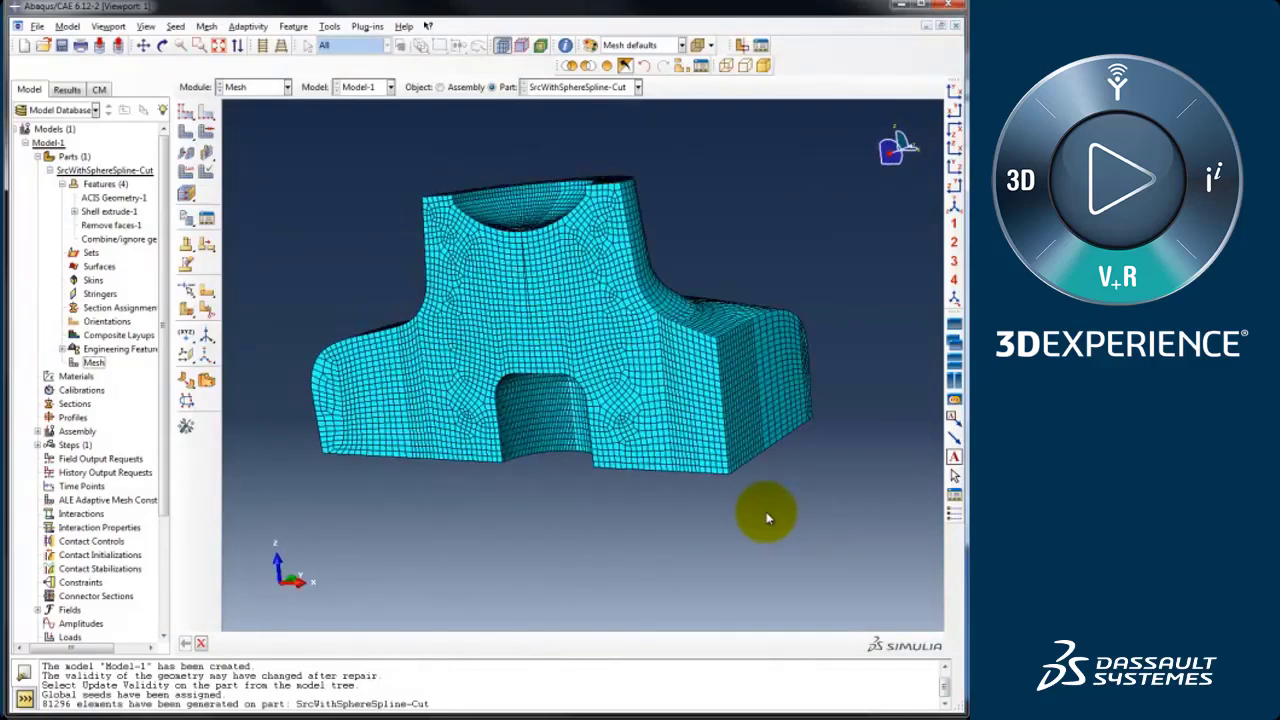
{"action": "left_click_drag", "start_coordinate": [767, 518], "coordinate": [763, 514]}
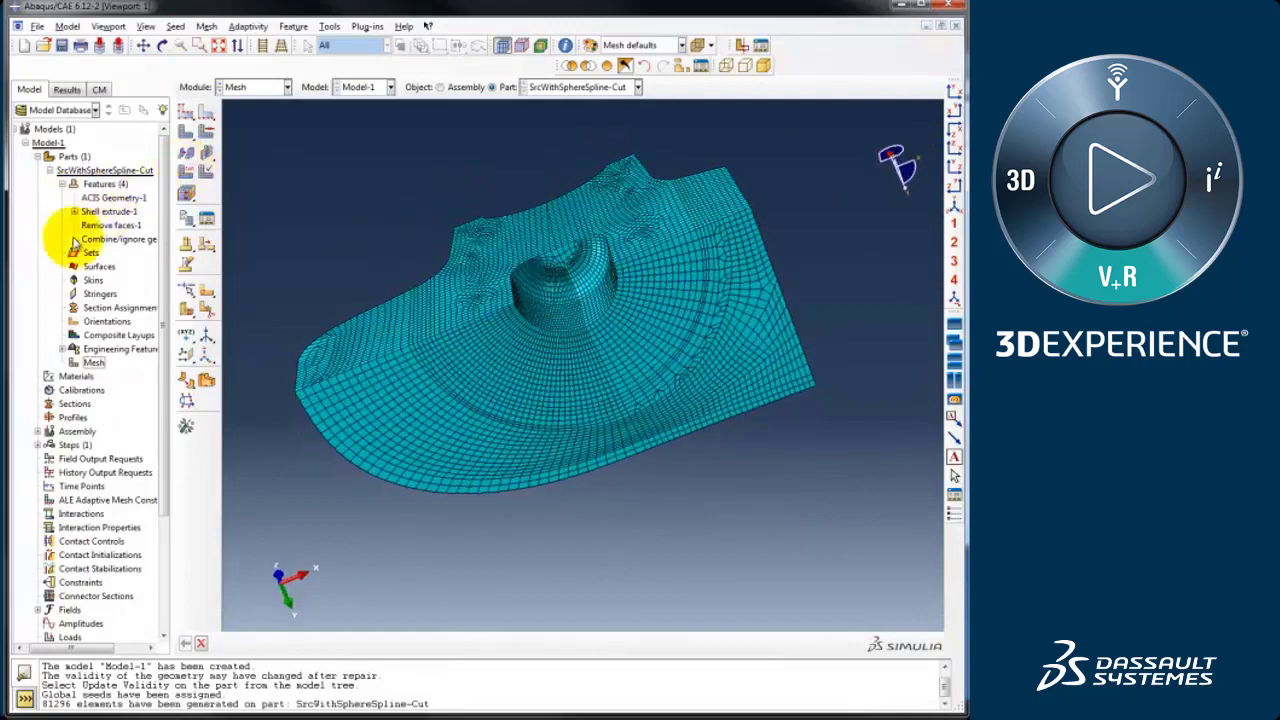
{"action": "left_click", "coordinate": [500, 414]}
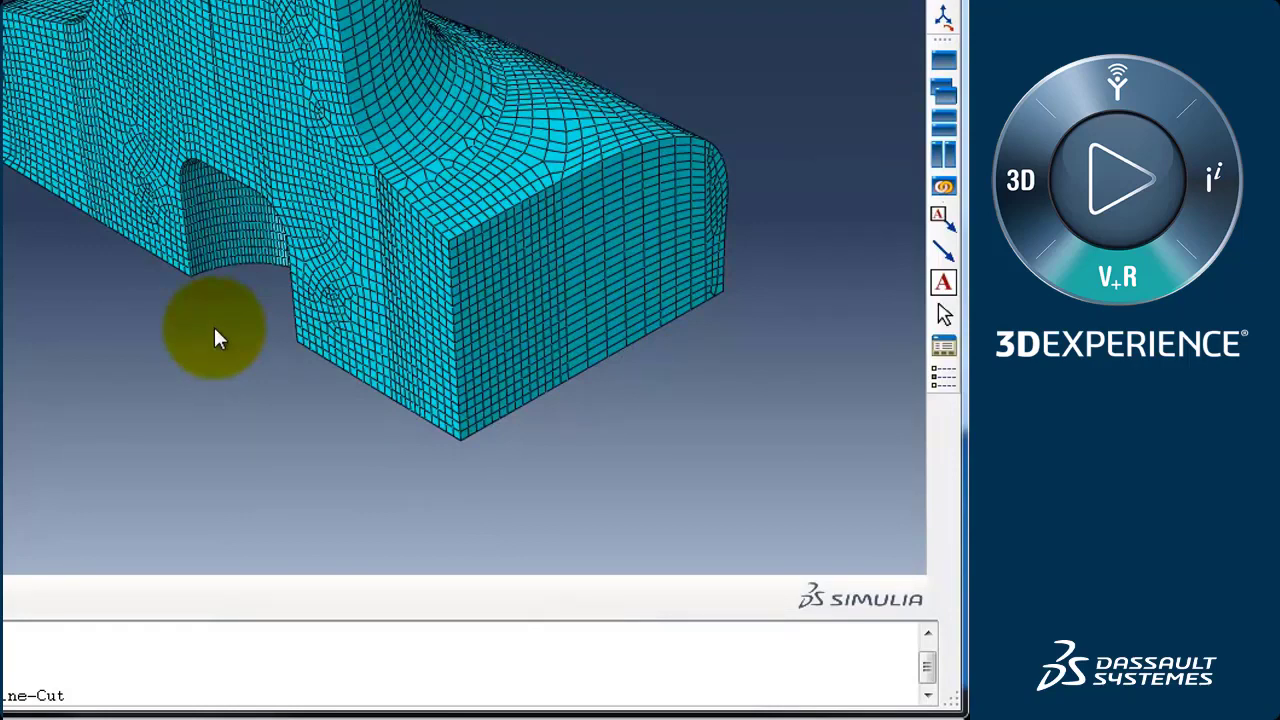
{"action": "left_click_drag", "start_coordinate": [109, 229], "coordinate": [111, 231]}
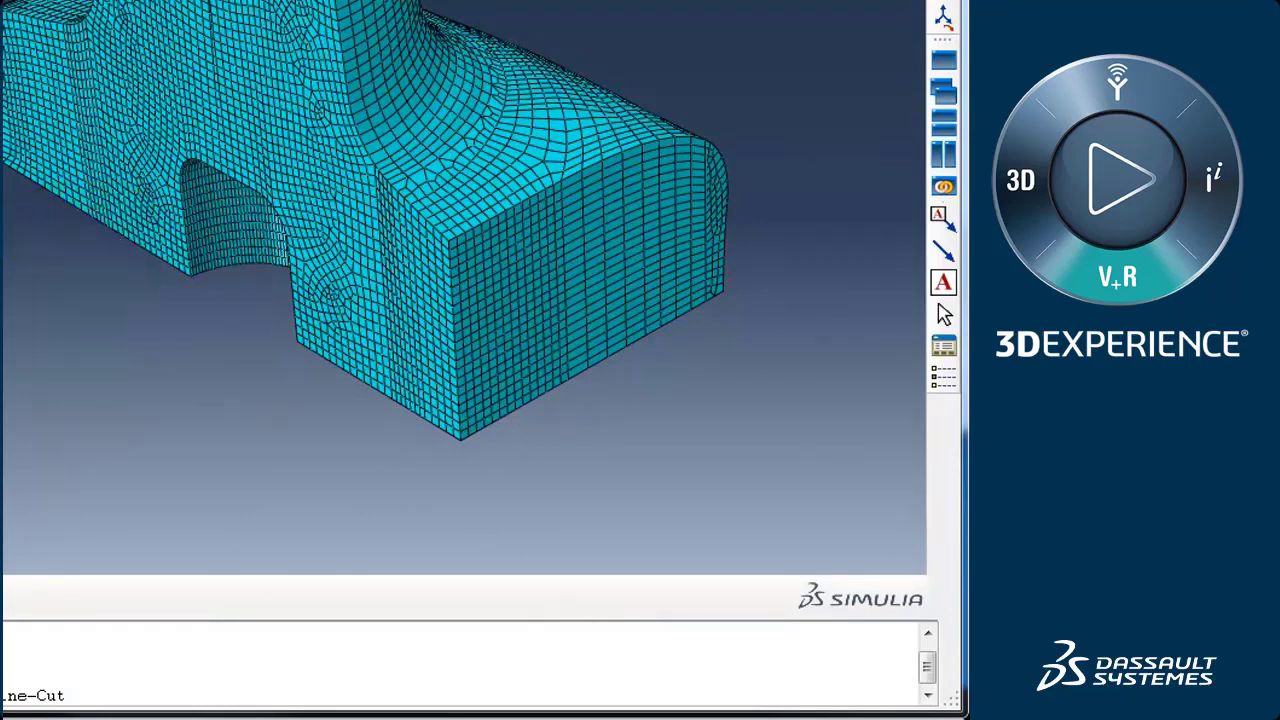